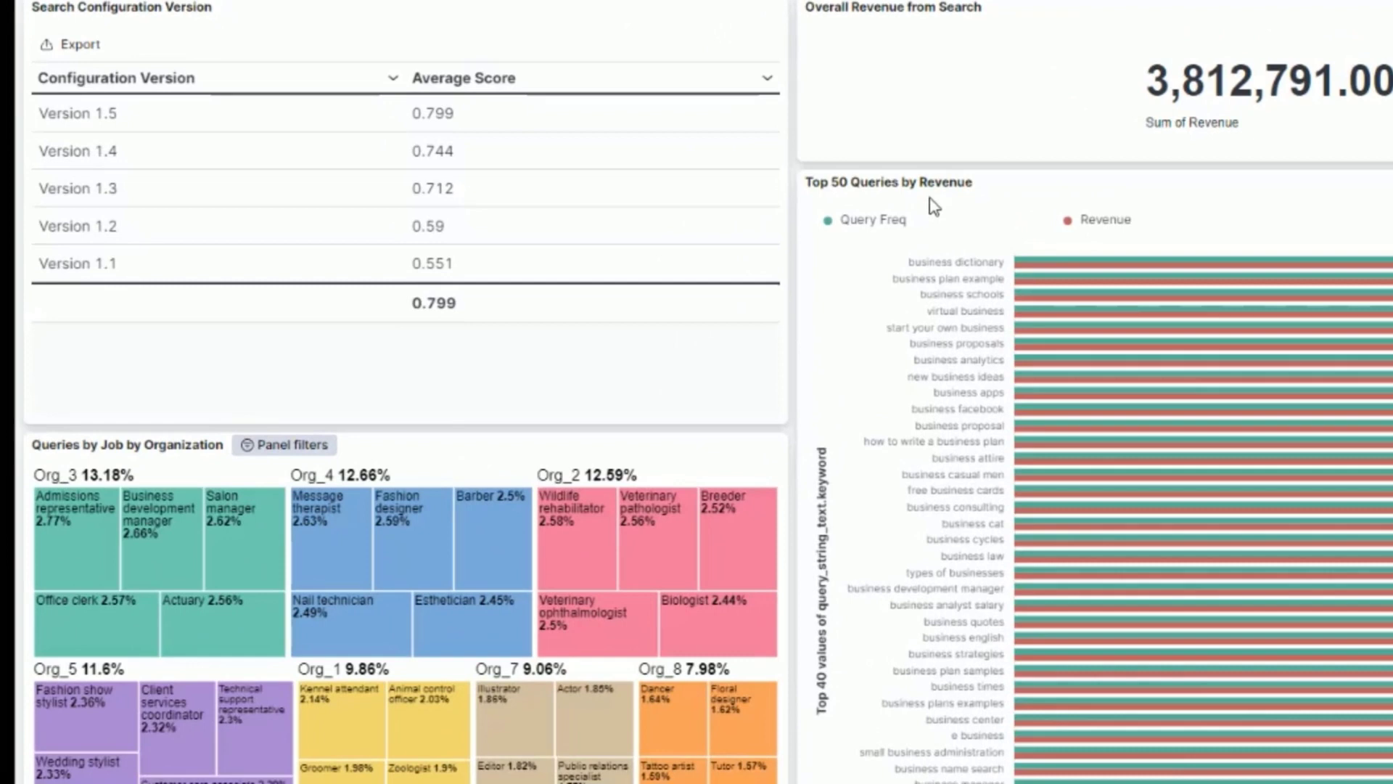
Examine the Top 50 Queries by Revenue chart and the Queries by Job by Organization treemap
{"action": "scroll", "coordinate": [934, 207], "scroll_direction": "down", "scroll_amount": 5}
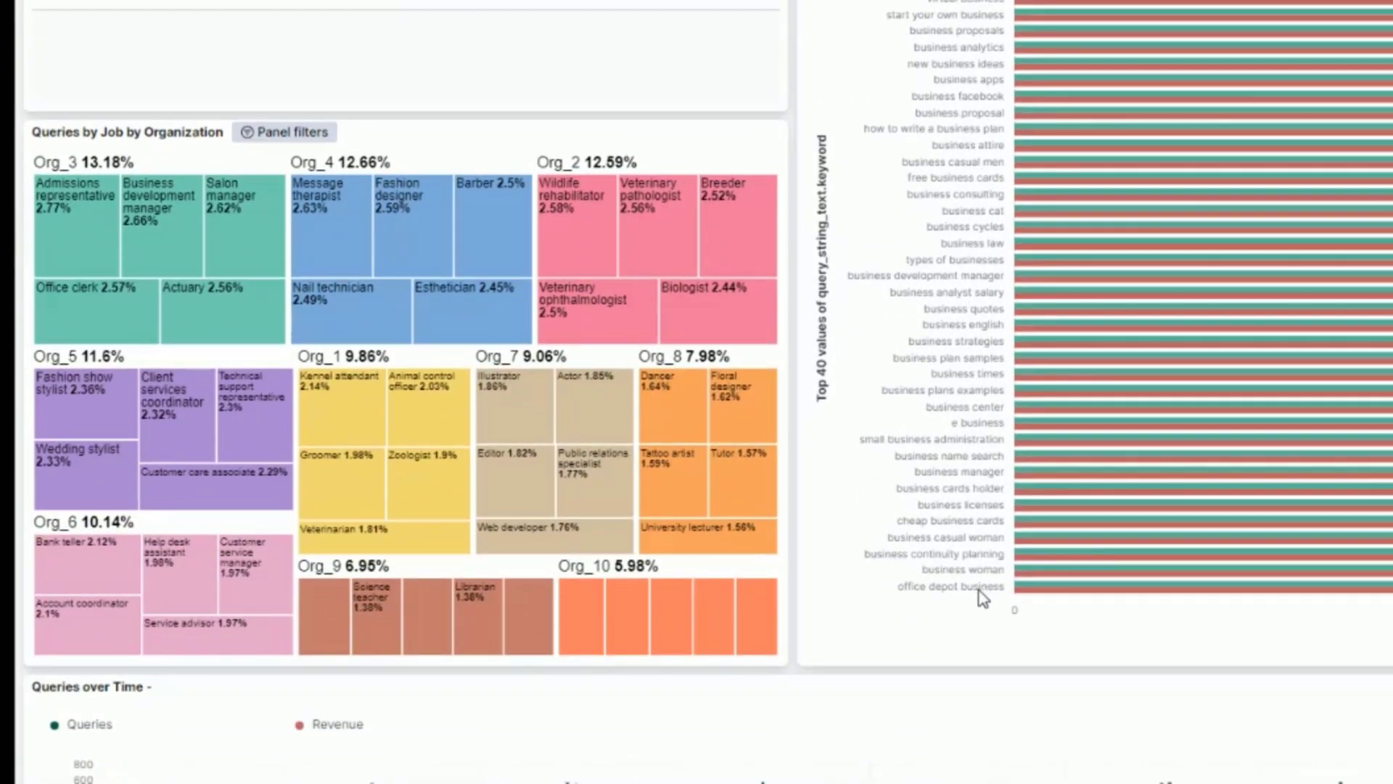
{"action": "scroll", "coordinate": [977, 591], "scroll_direction": "up", "scroll_amount": 2}
{"action": "scroll", "coordinate": [965, 597], "scroll_direction": "down", "scroll_amount": 2}
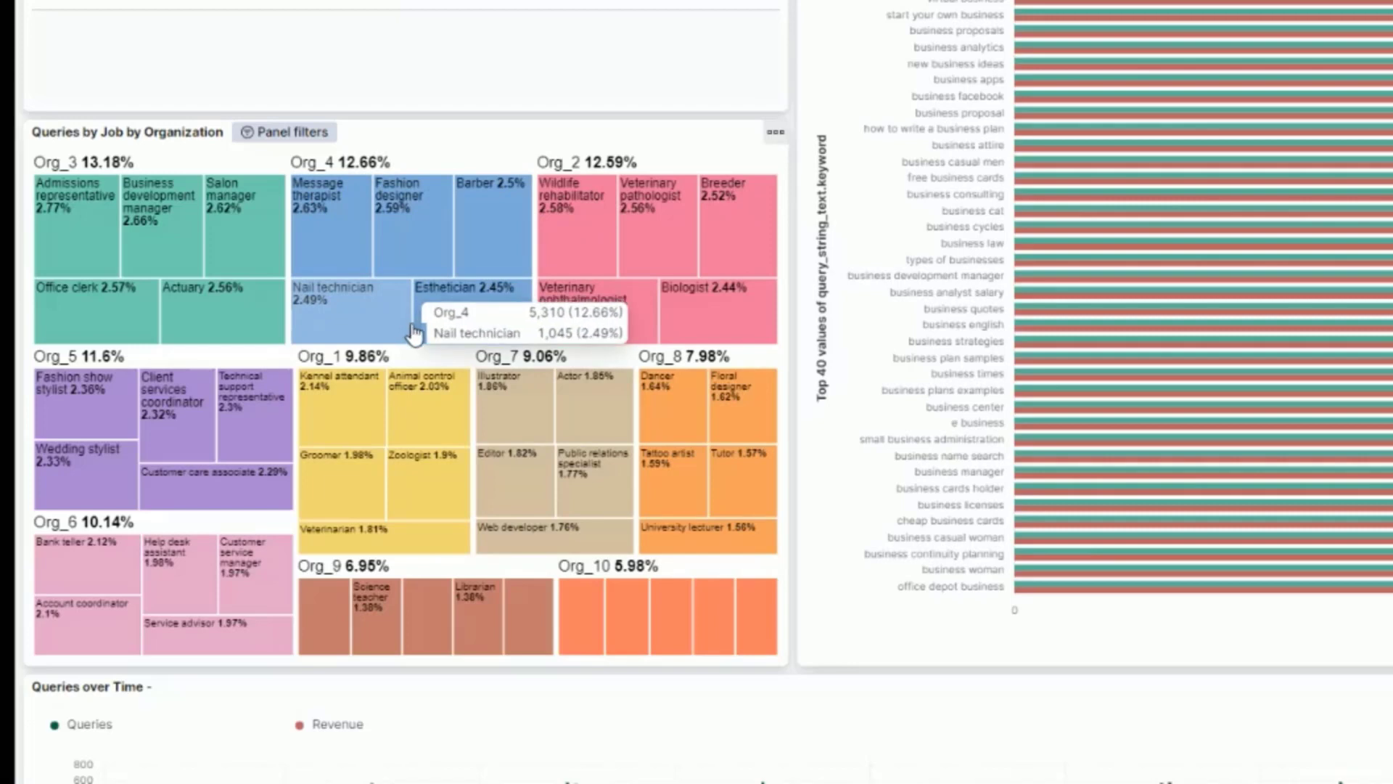
{"action": "scroll", "coordinate": [411, 325], "scroll_direction": "up", "scroll_amount": 3}
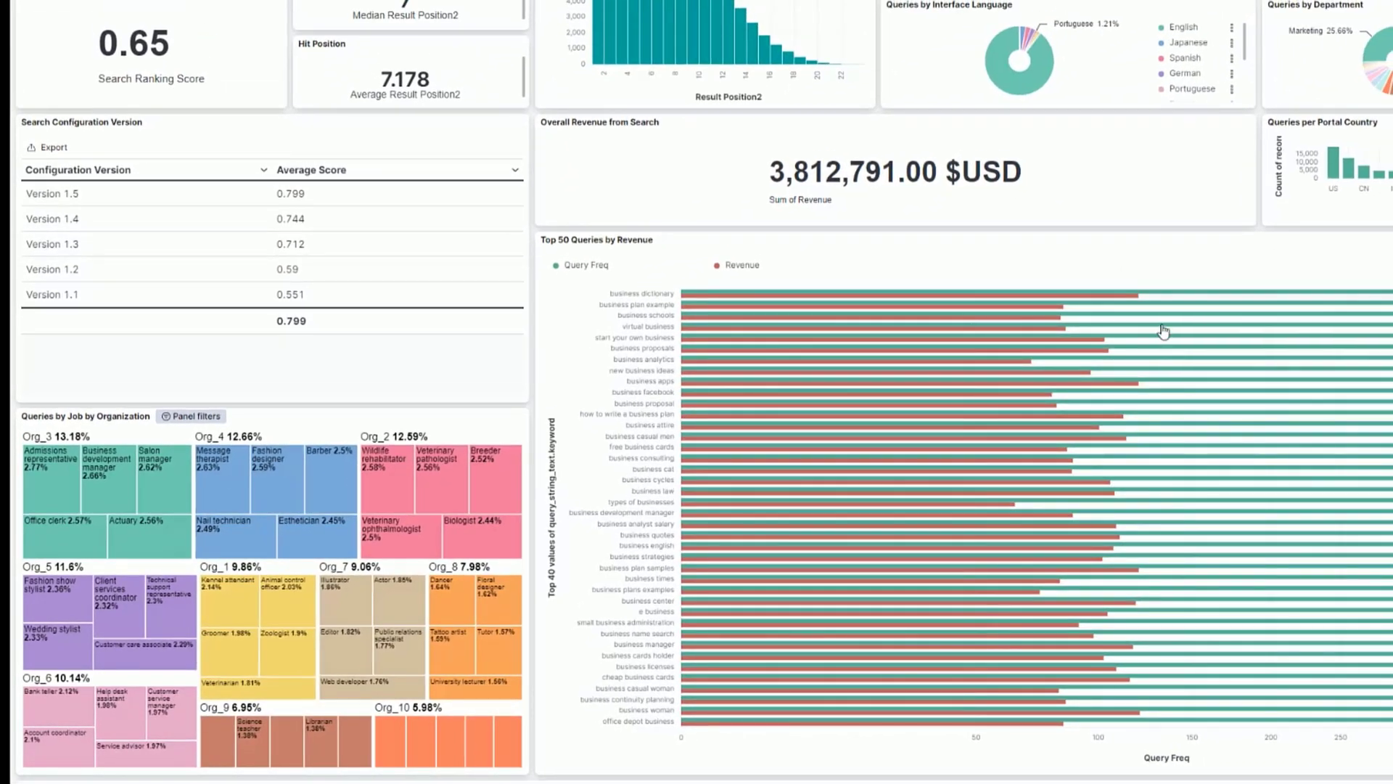
{"action": "mouse_move", "coordinate": [1132, 309]}
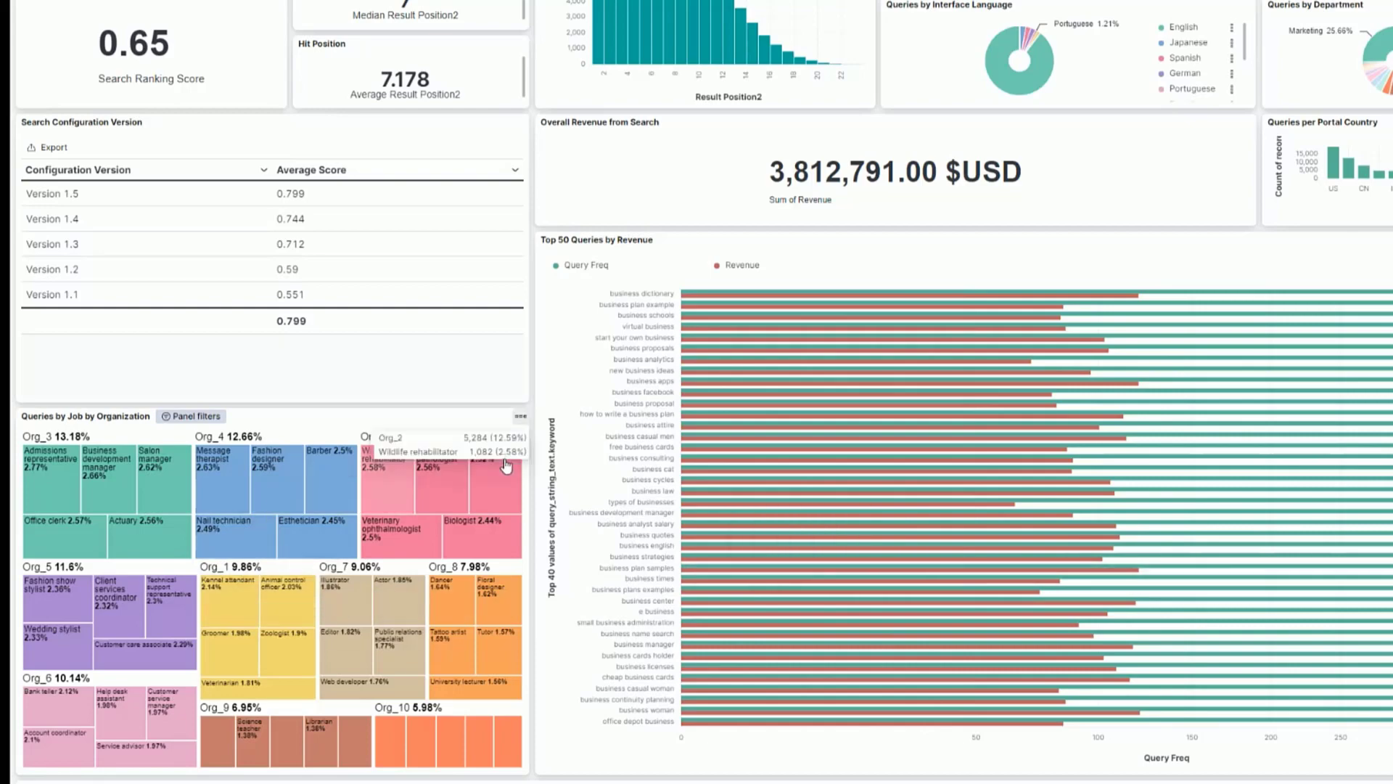
Filter the dashboard to the Customer user type and the country CN using the pie chart slices
{"action": "scroll", "coordinate": [498, 475], "scroll_direction": "up", "scroll_amount": 2}
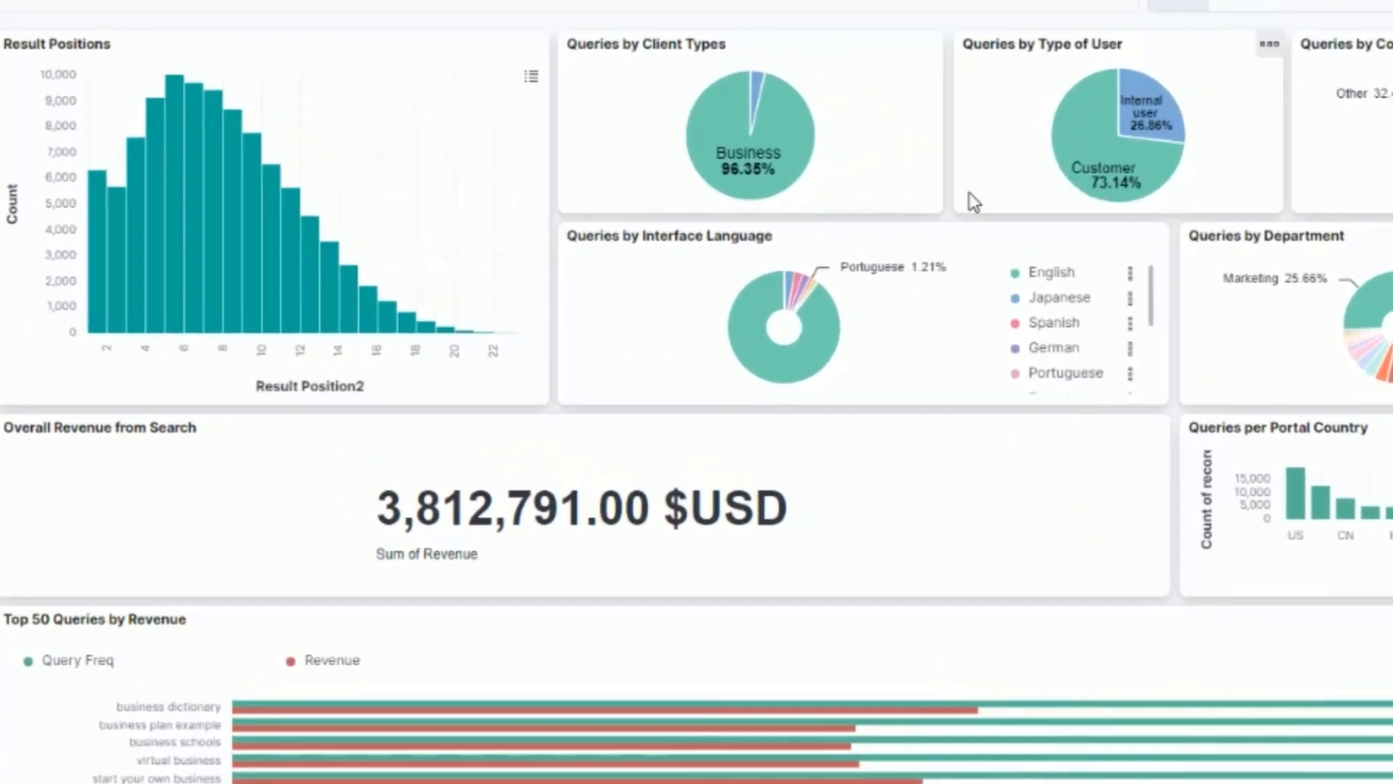
{"action": "mouse_move", "coordinate": [1203, 97]}
{"action": "mouse_move", "coordinate": [1167, 130]}
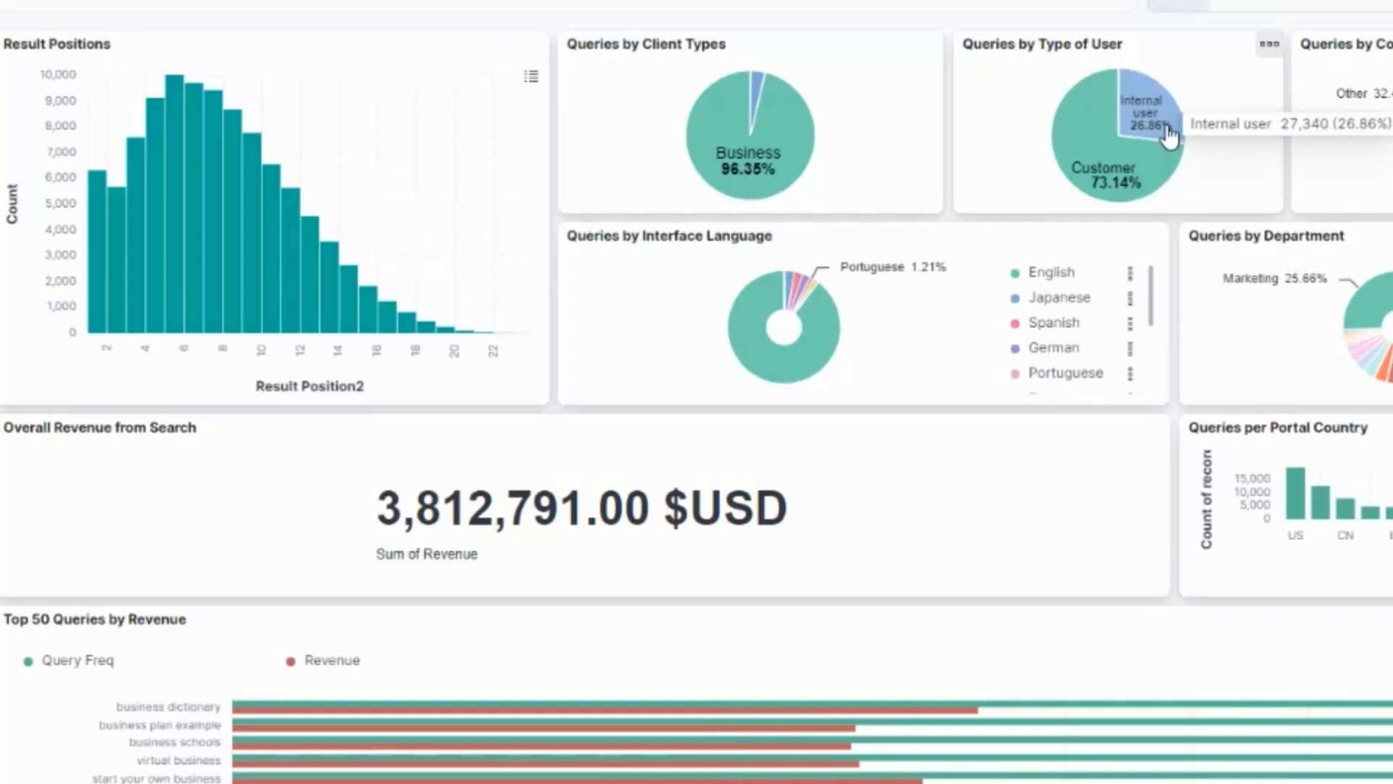
{"action": "left_click", "coordinate": [1095, 193]}
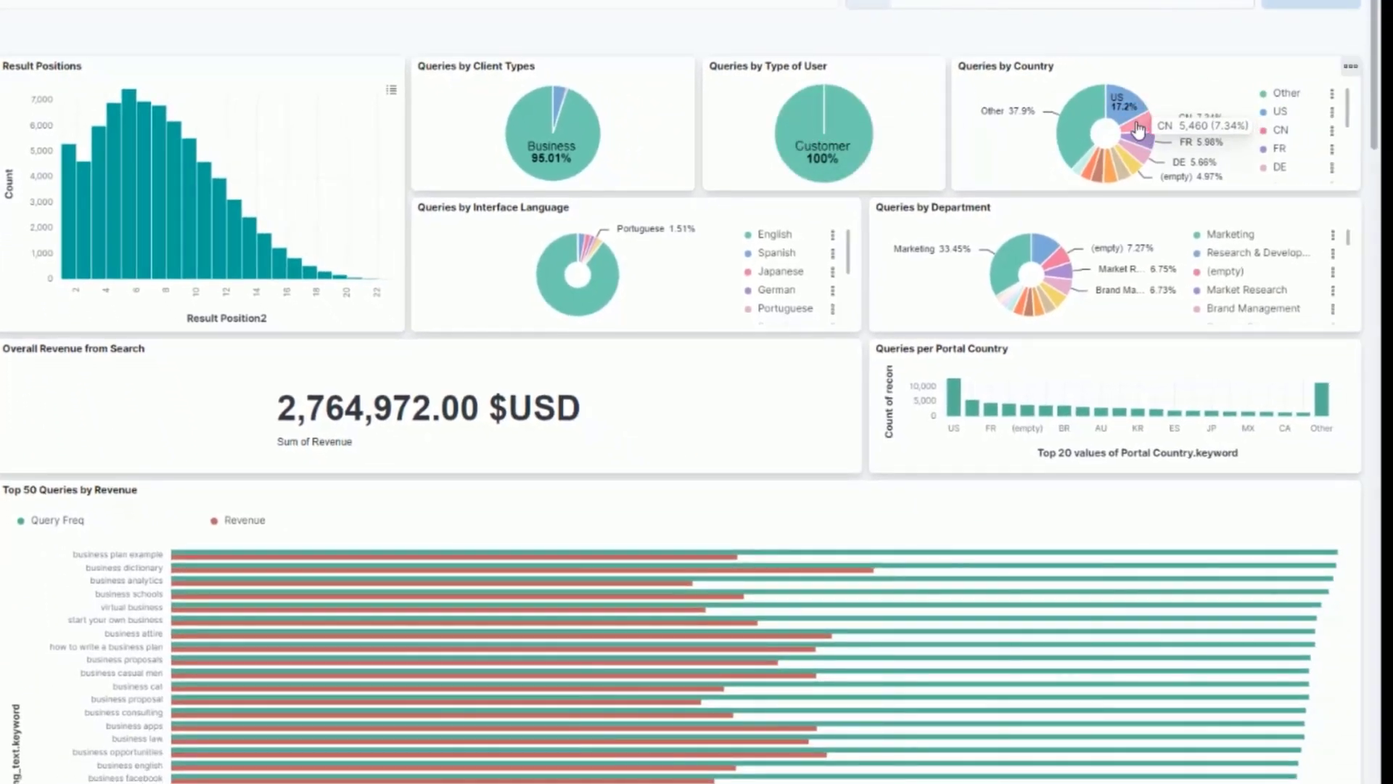
{"action": "mouse_move", "coordinate": [1130, 127]}
{"action": "left_click", "coordinate": [1144, 133]}
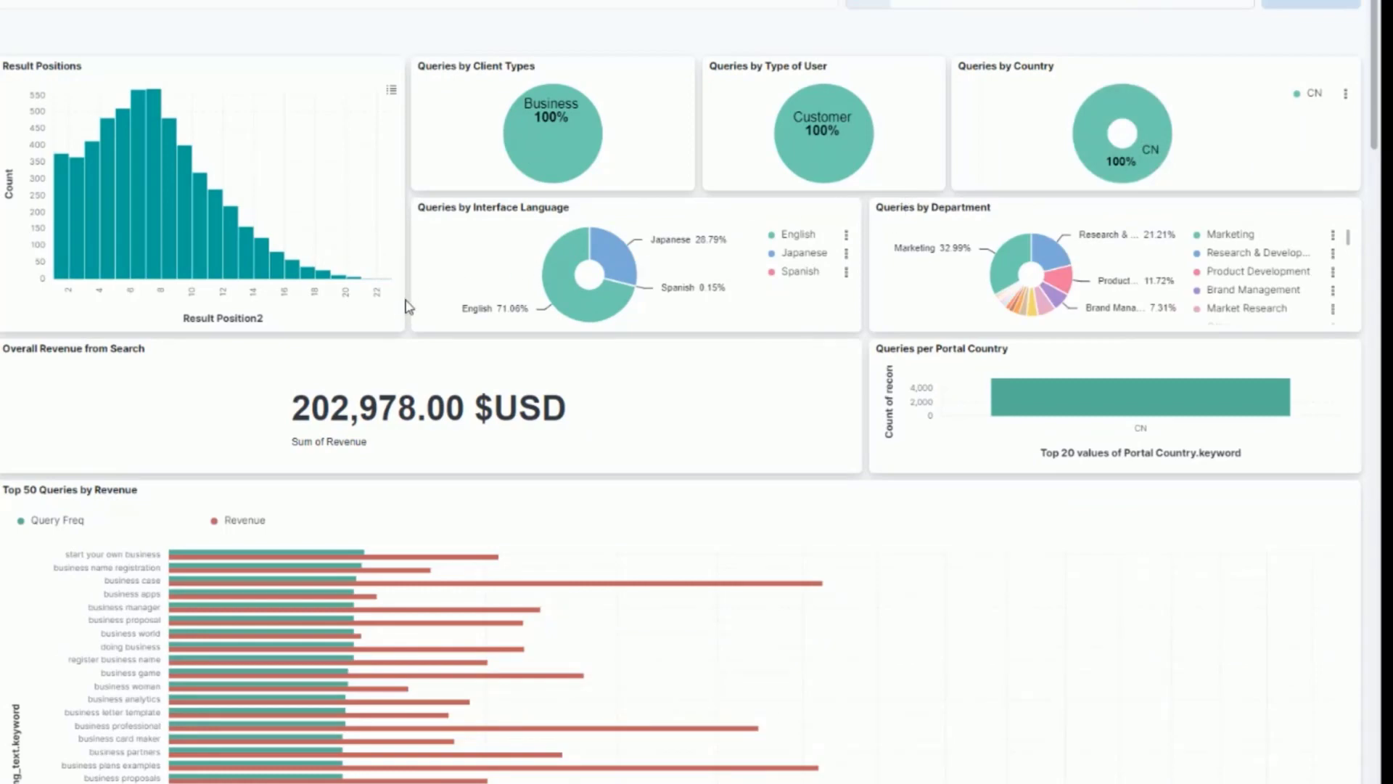
Examine the filtered charts, from Top 50 Queries by Revenue through Engine Scores Over Time to the queried category and region filters
{"action": "mouse_move", "coordinate": [1133, 155]}
{"action": "scroll", "coordinate": [429, 462], "scroll_direction": "down", "scroll_amount": 4}
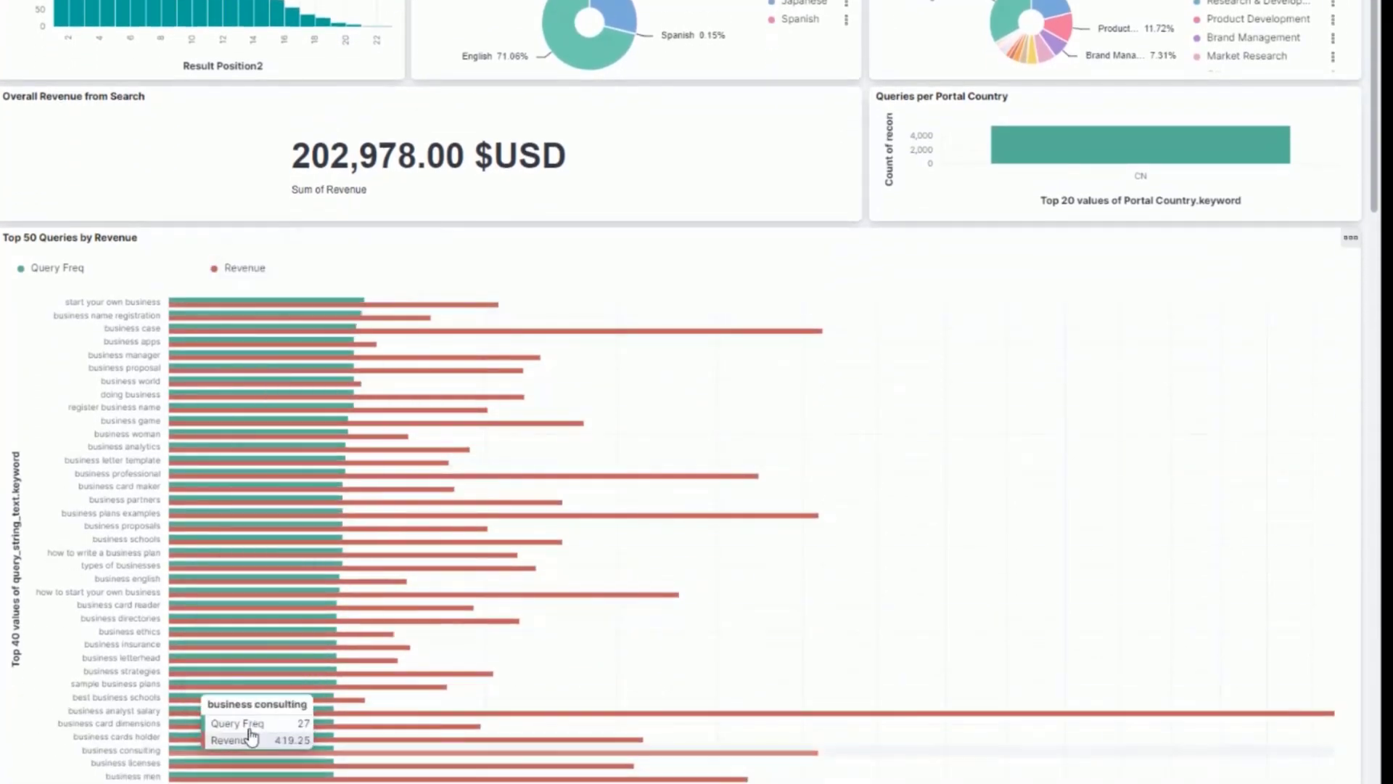
{"action": "scroll", "coordinate": [238, 615], "scroll_direction": "up", "scroll_amount": 4}
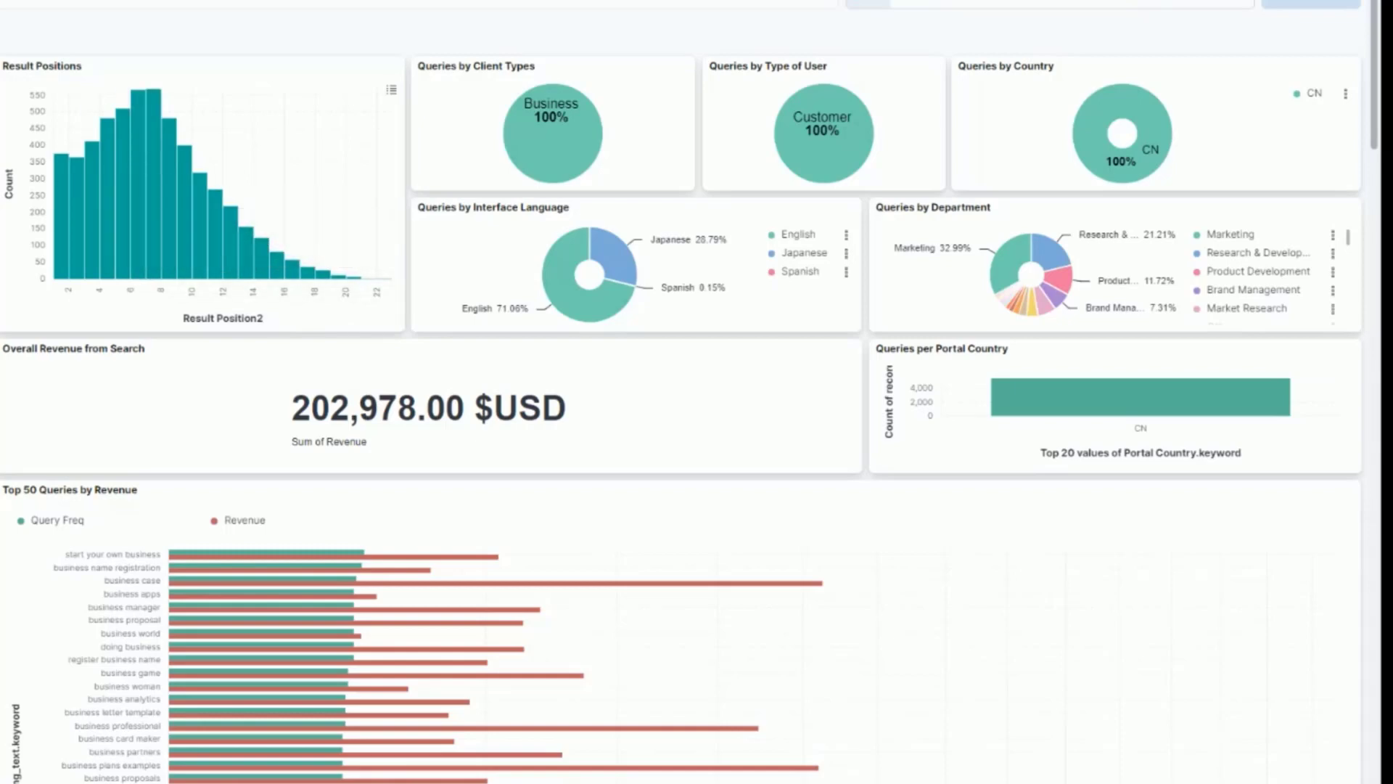
{"action": "scroll", "coordinate": [735, 569], "scroll_direction": "down", "scroll_amount": 15}
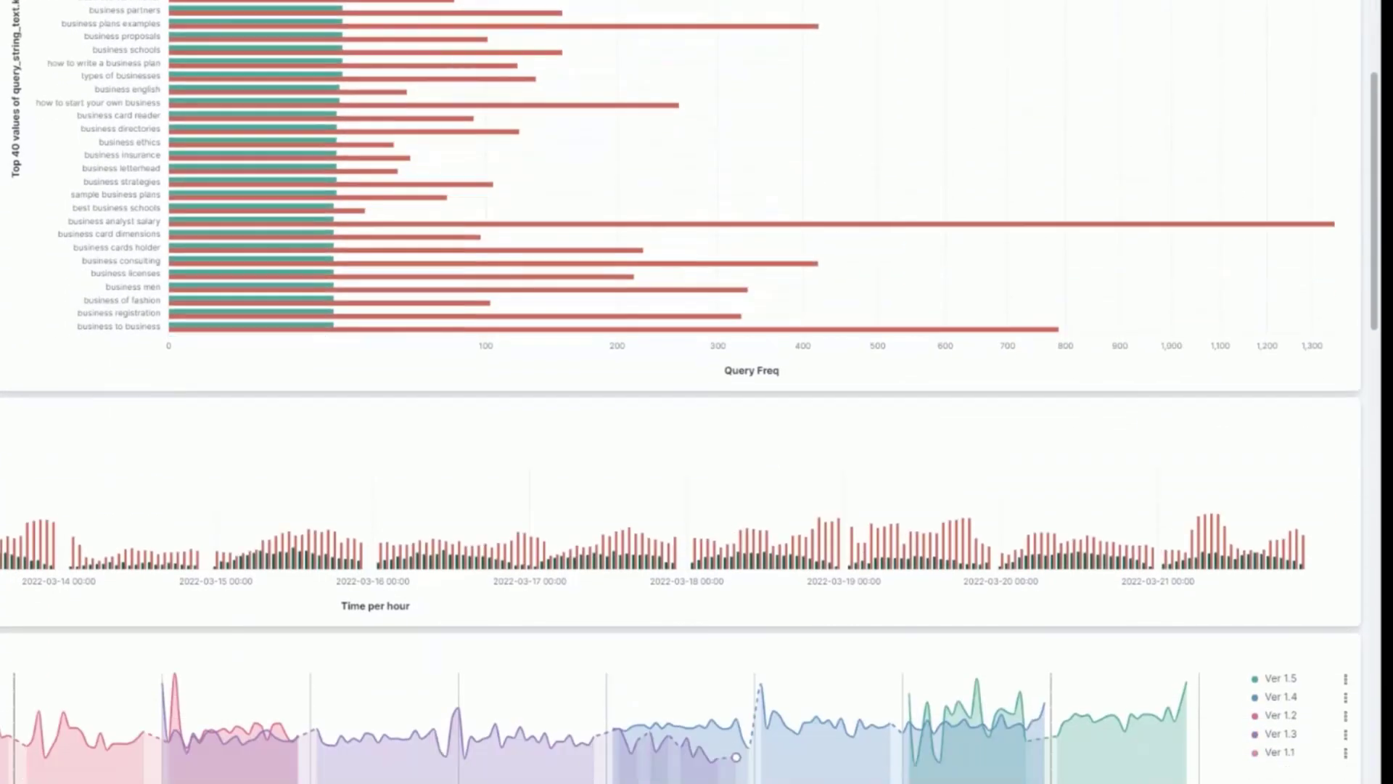
{"action": "scroll", "coordinate": [736, 568], "scroll_direction": "down", "scroll_amount": 3}
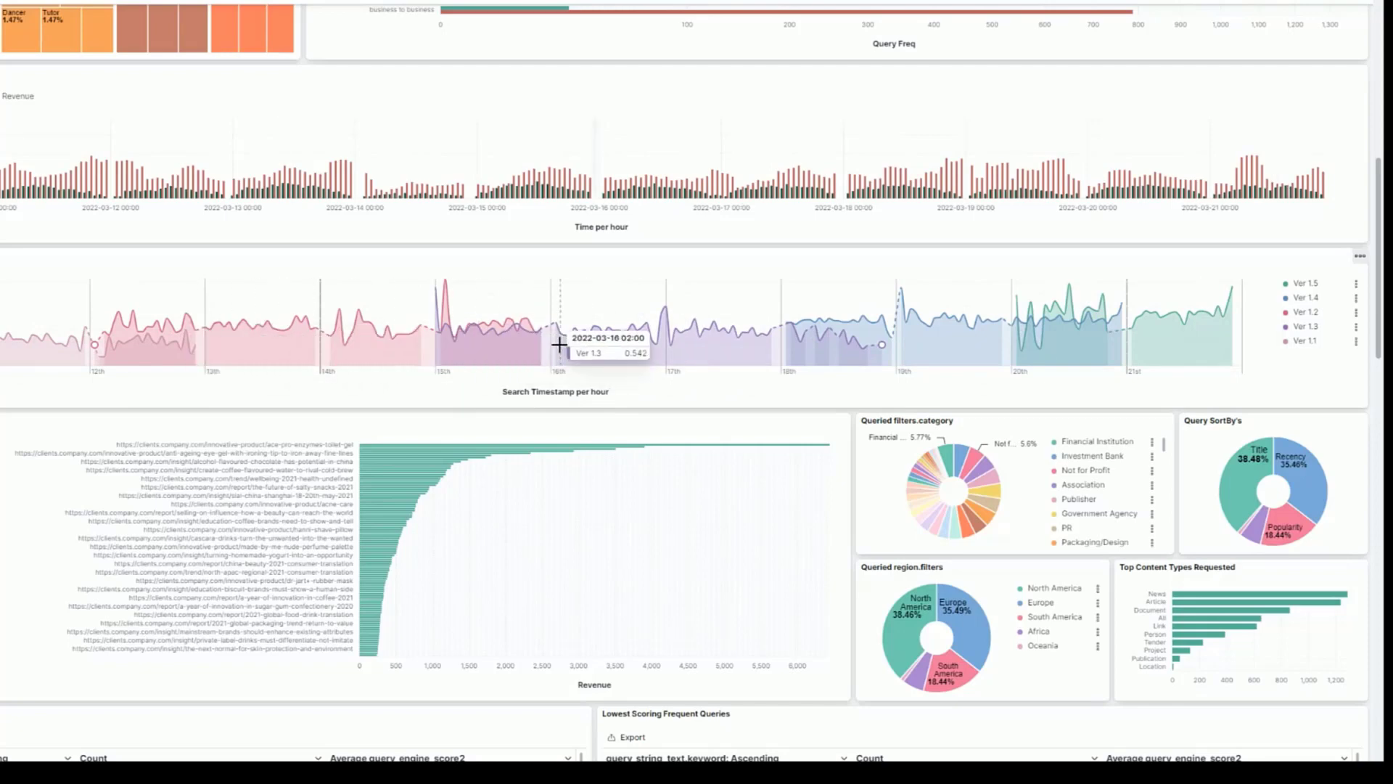
{"action": "scroll", "coordinate": [488, 357], "scroll_direction": "down", "scroll_amount": 3}
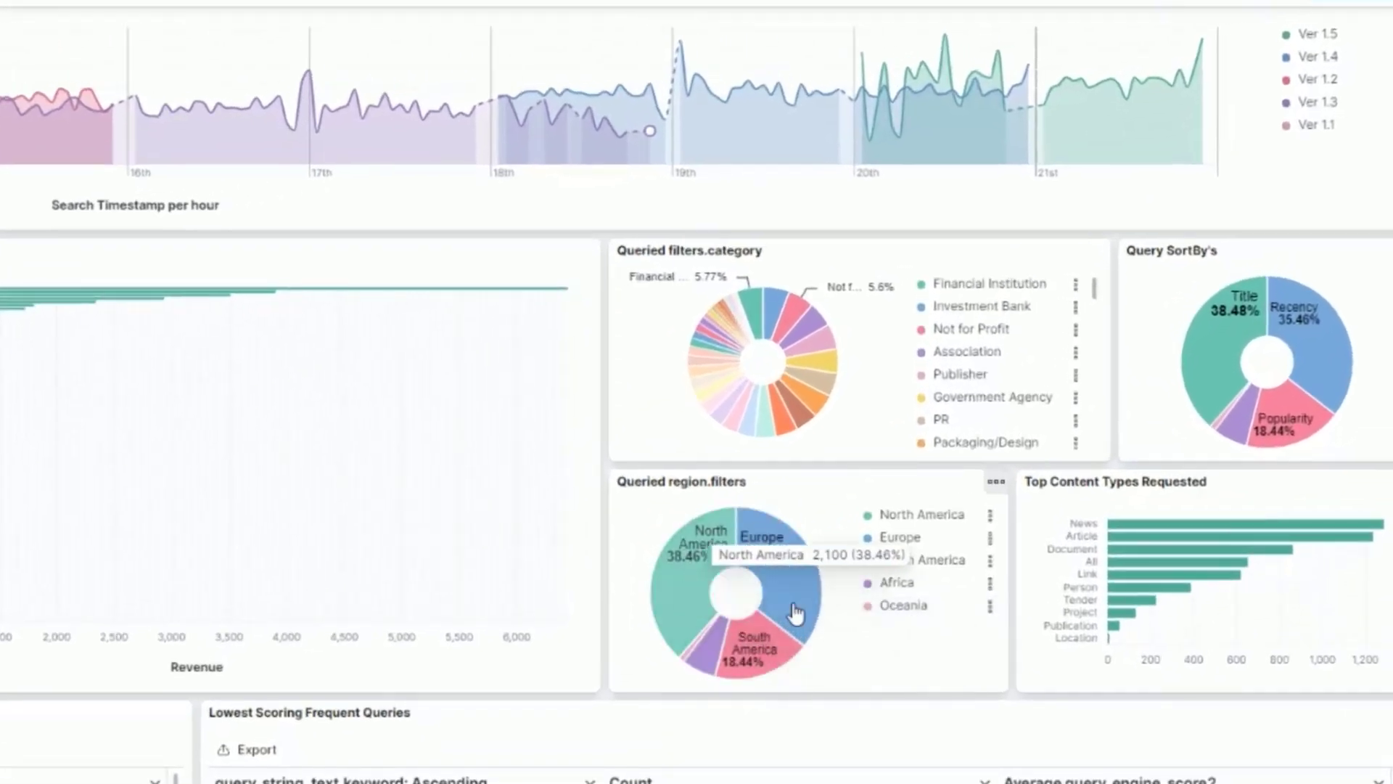
{"action": "scroll", "coordinate": [196, 635], "scroll_direction": "down", "scroll_amount": 1}
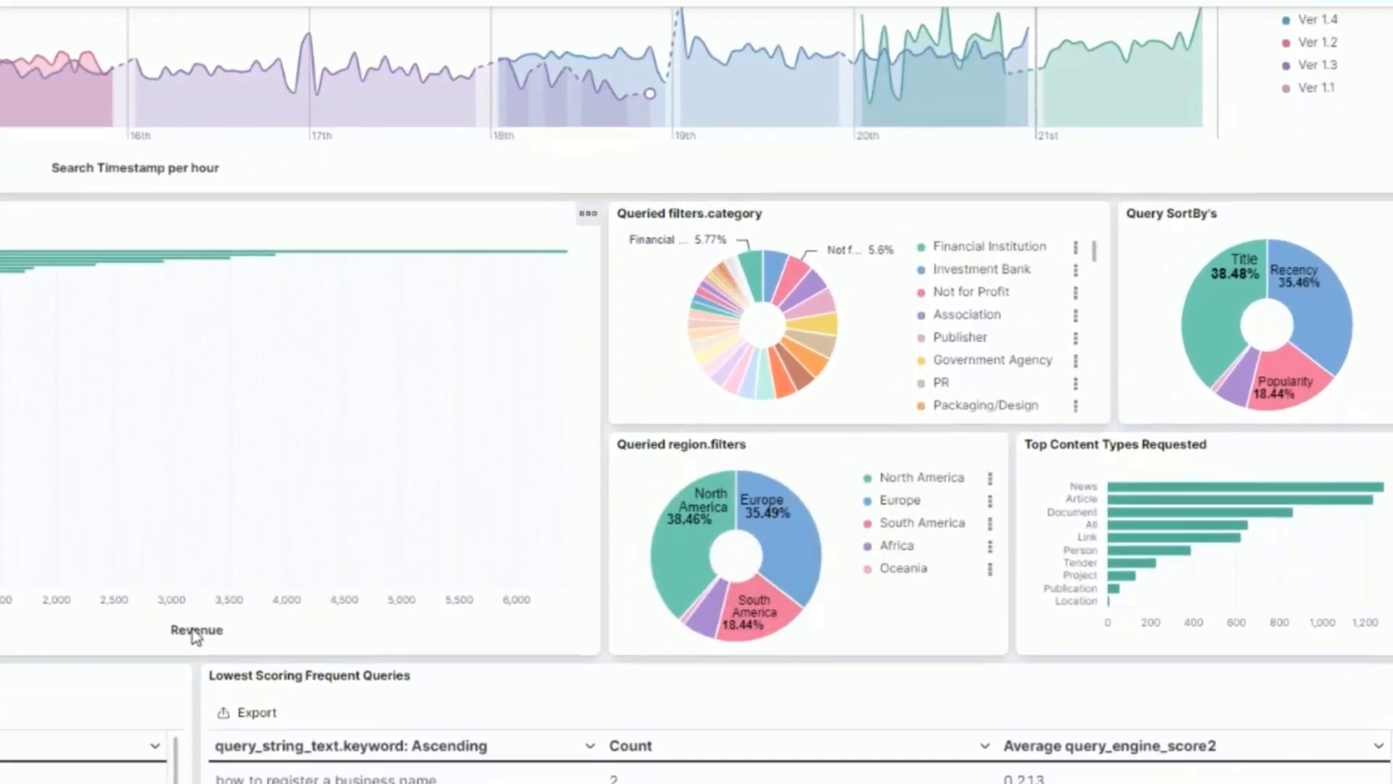
Review the tables of top and lowest scoring frequent queries, frequent query scores and engine score by department
{"action": "scroll", "coordinate": [194, 637], "scroll_direction": "down", "scroll_amount": 6}
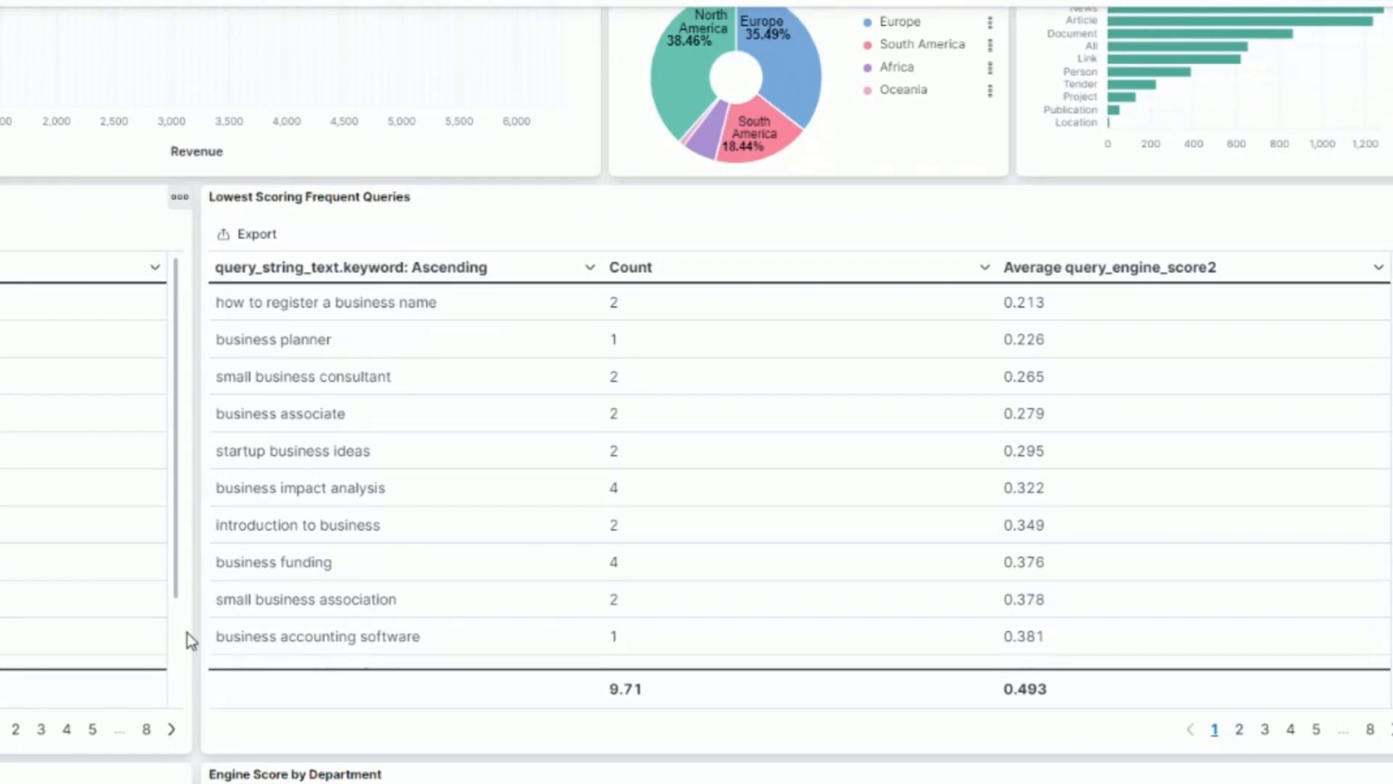
{"action": "scroll", "coordinate": [187, 634], "scroll_direction": "down", "scroll_amount": 5}
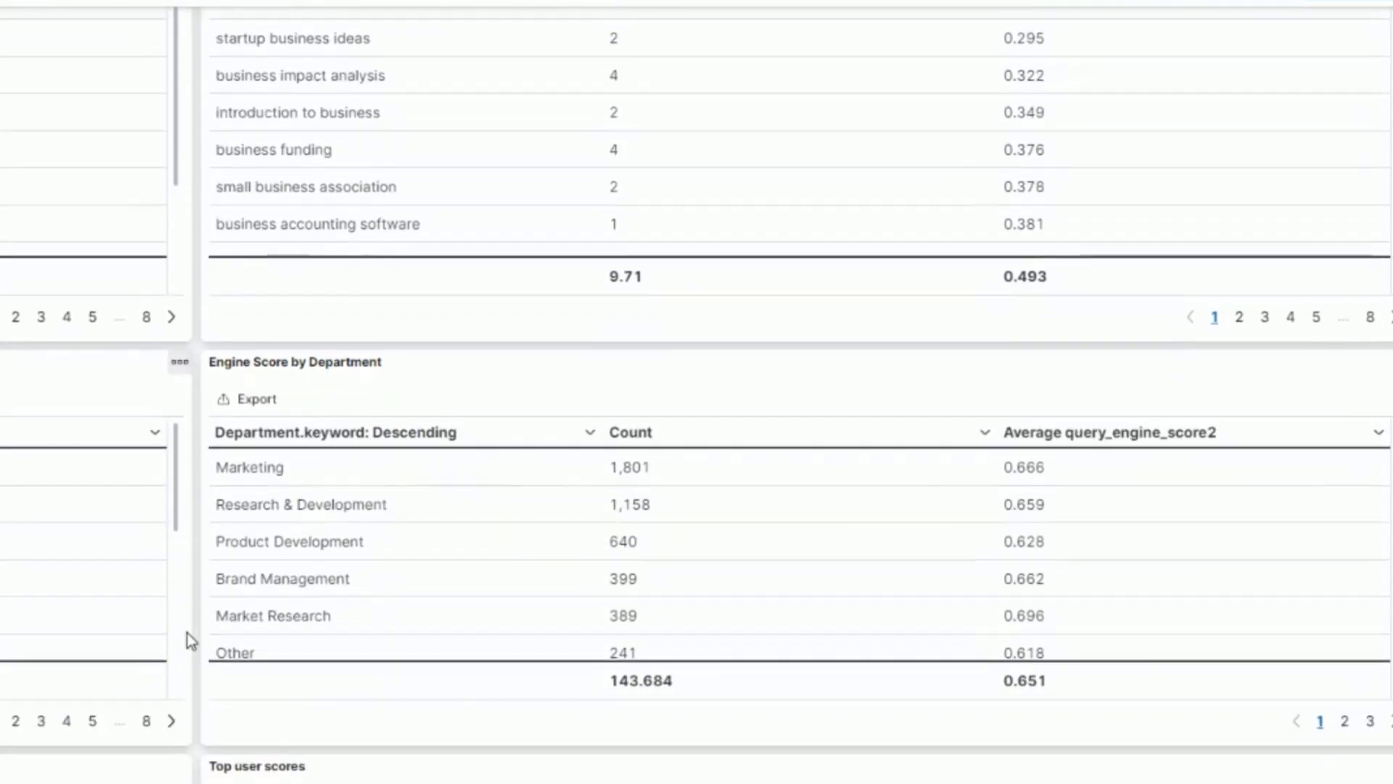
{"action": "scroll", "coordinate": [188, 633], "scroll_direction": "up", "scroll_amount": 5}
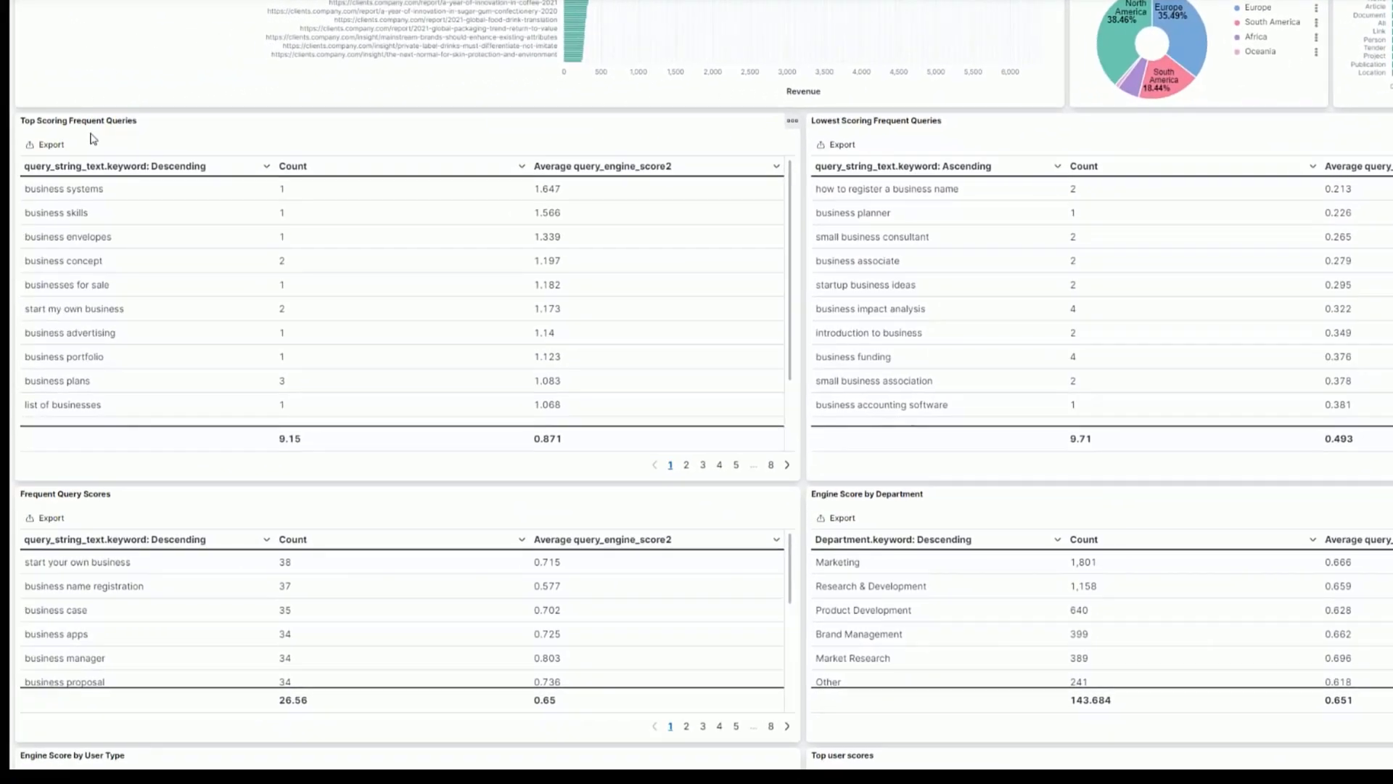
{"action": "scroll", "coordinate": [290, 280], "scroll_direction": "down", "scroll_amount": 1}
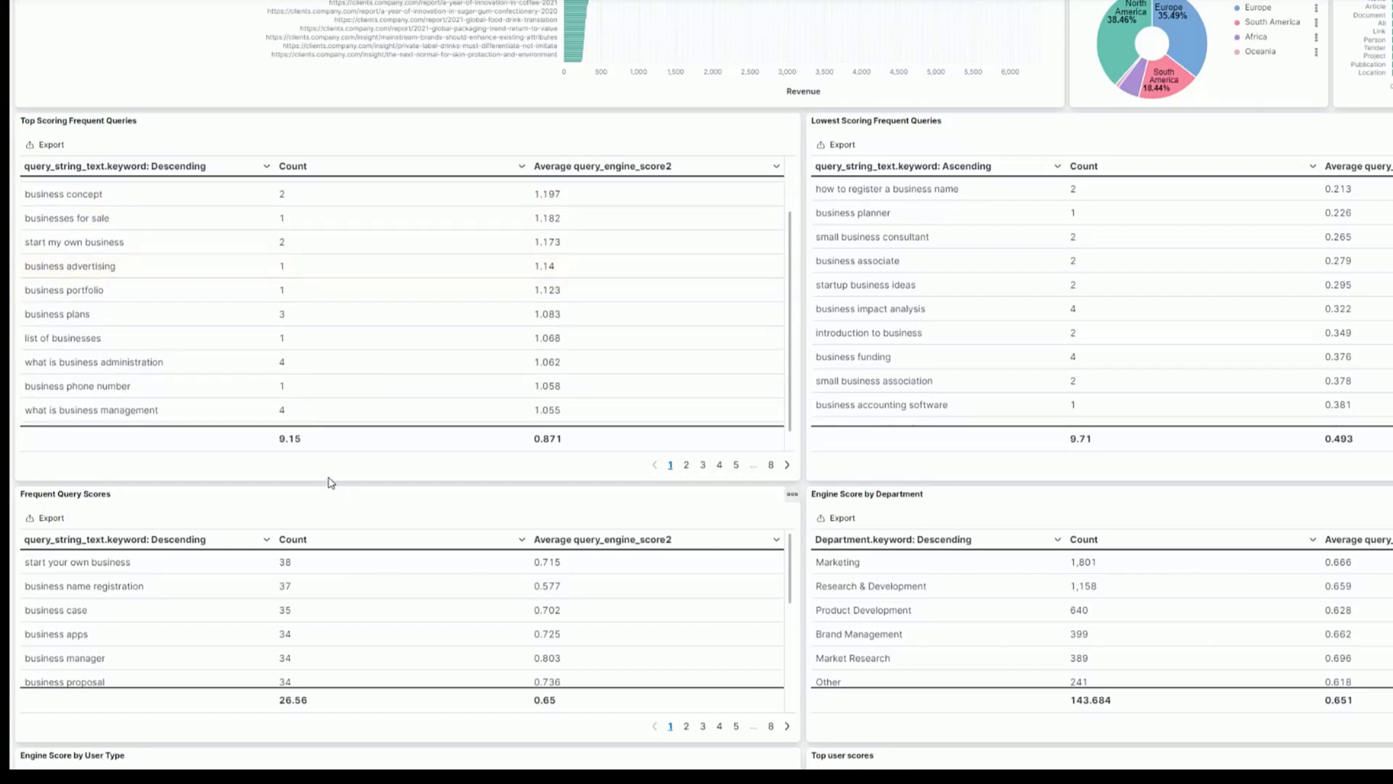
{"action": "scroll", "coordinate": [326, 481], "scroll_direction": "up", "scroll_amount": 2}
{"action": "scroll", "coordinate": [523, 386], "scroll_direction": "up", "scroll_amount": 1}
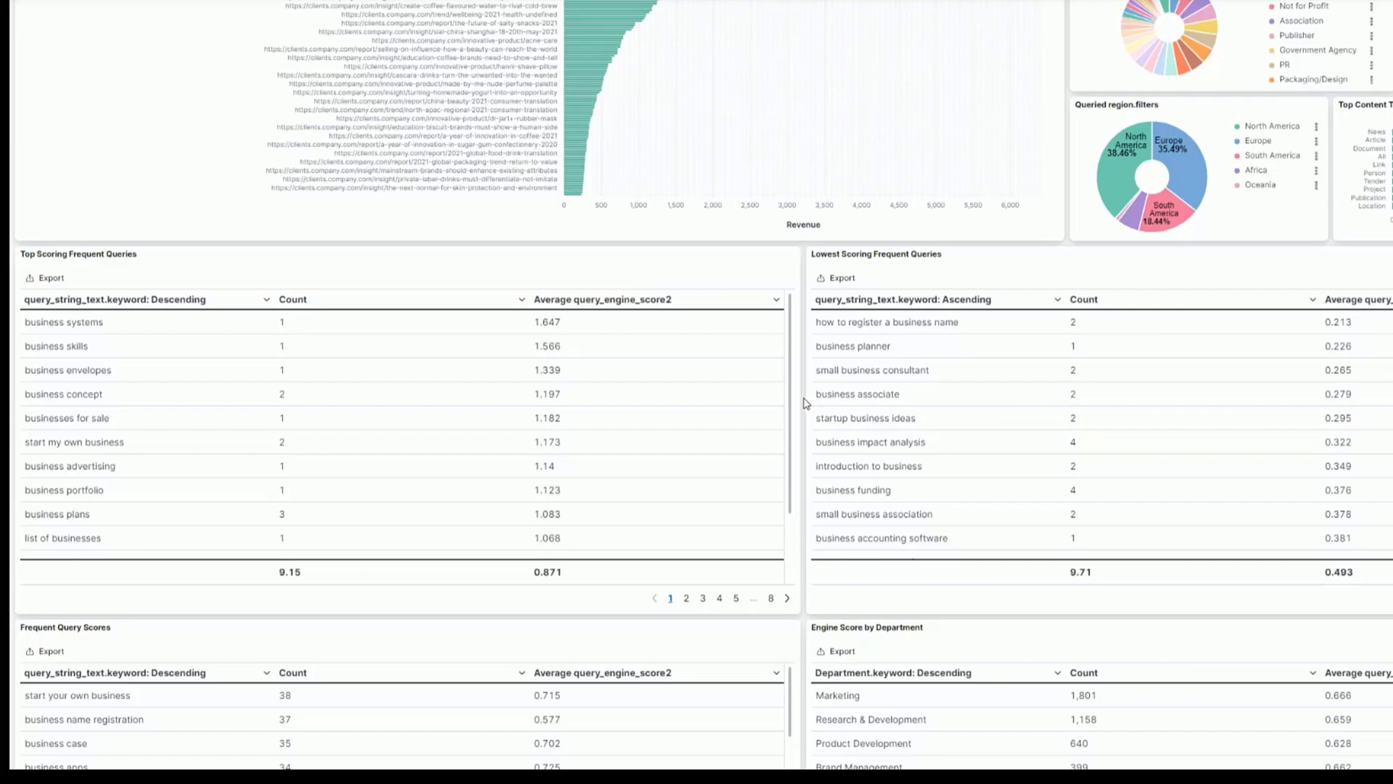
Remove the Customer user type filter and the CN portal country filter from the dashboard
{"action": "scroll", "coordinate": [804, 403], "scroll_direction": "up", "scroll_amount": 15}
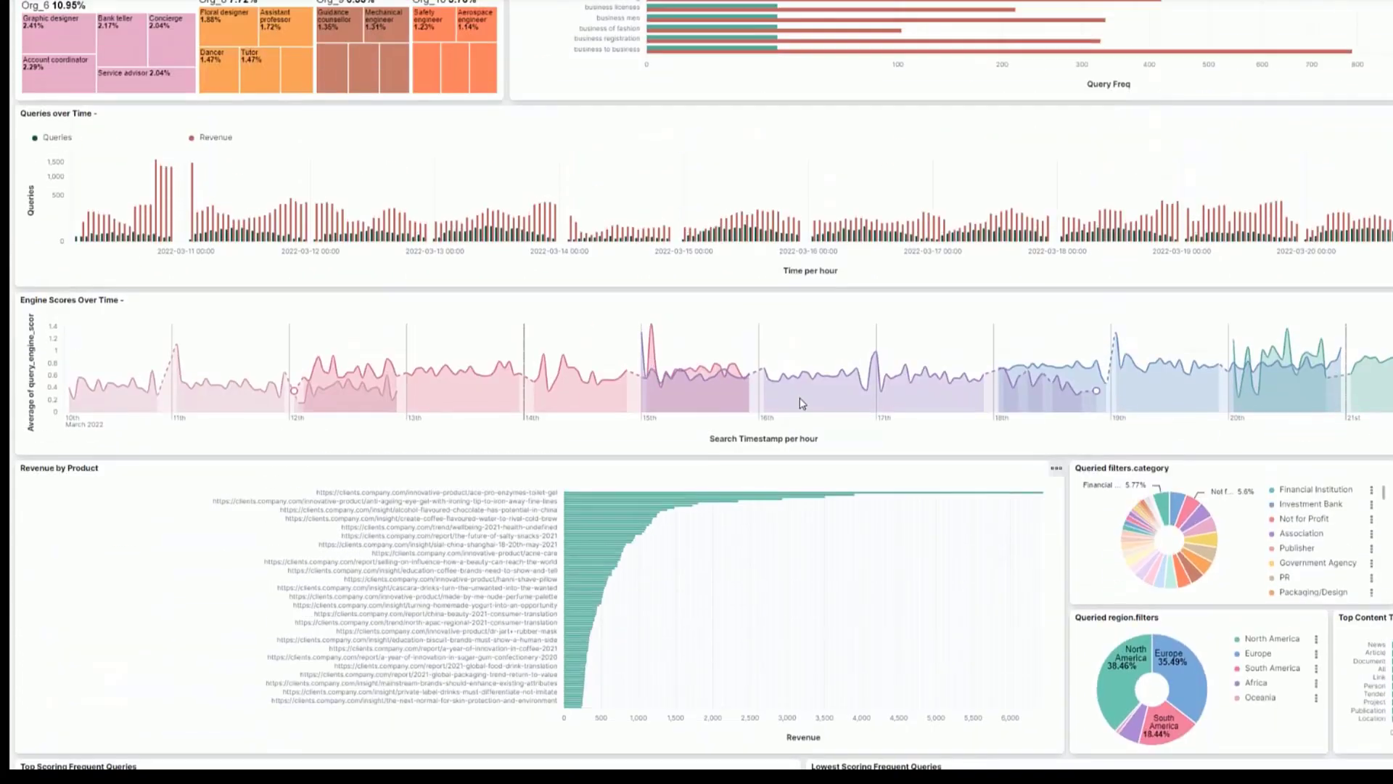
{"action": "scroll", "coordinate": [756, 422], "scroll_direction": "up", "scroll_amount": 6}
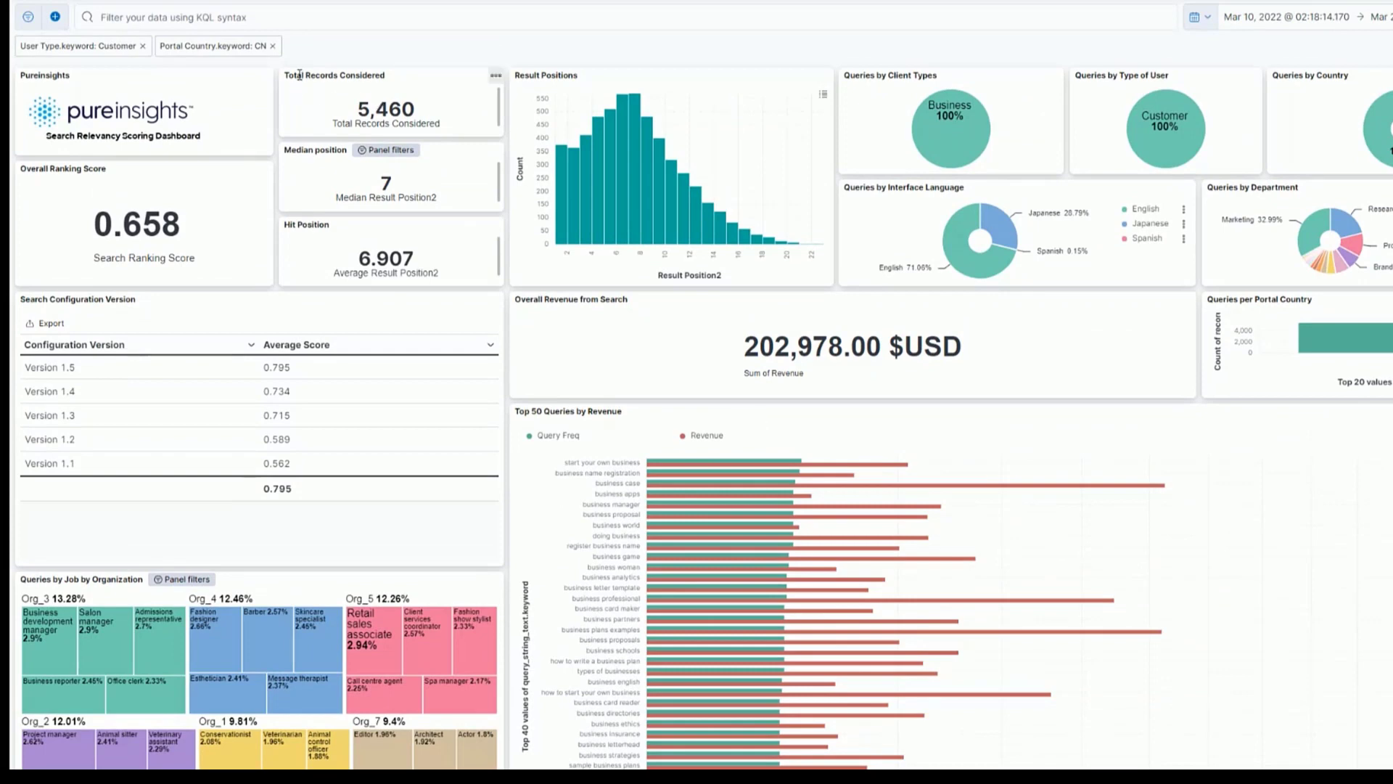
{"action": "left_click", "coordinate": [142, 48]}
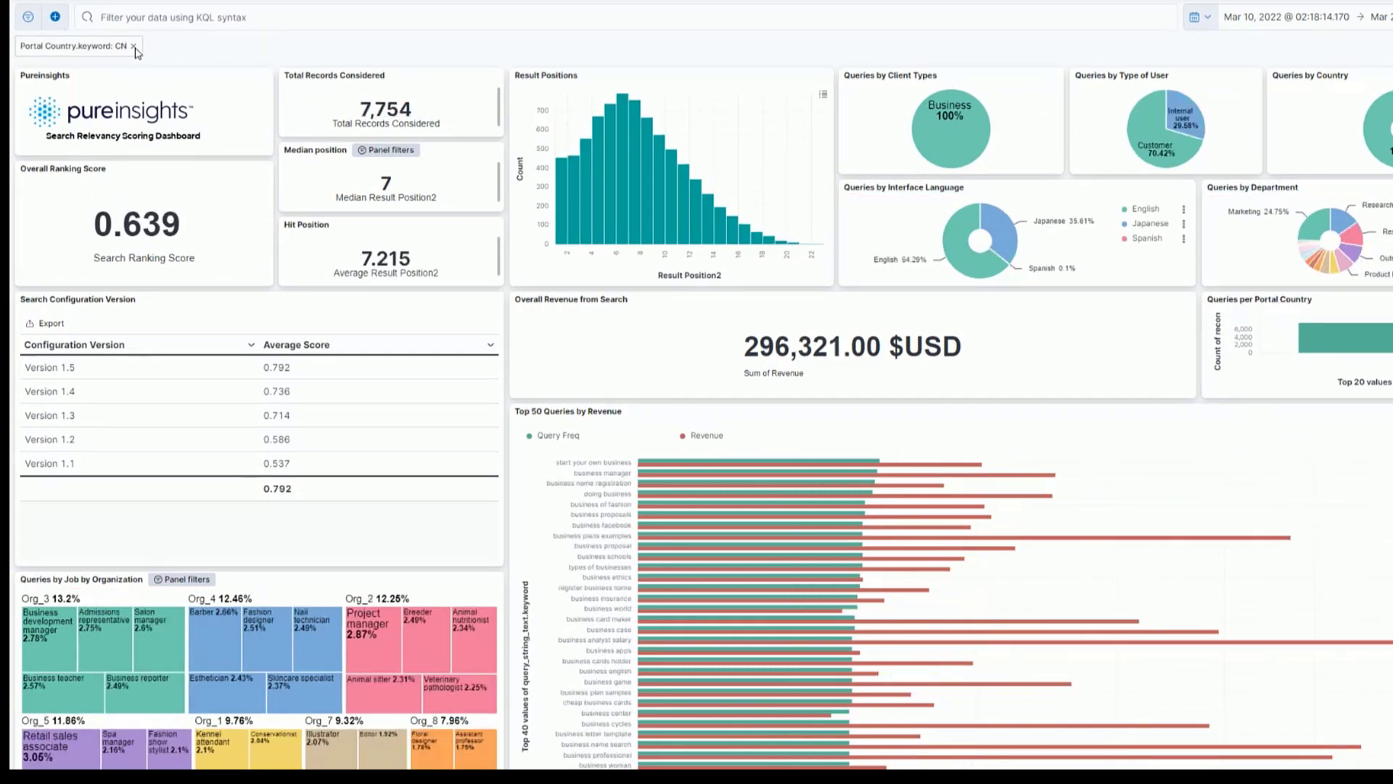
{"action": "left_click", "coordinate": [134, 47]}
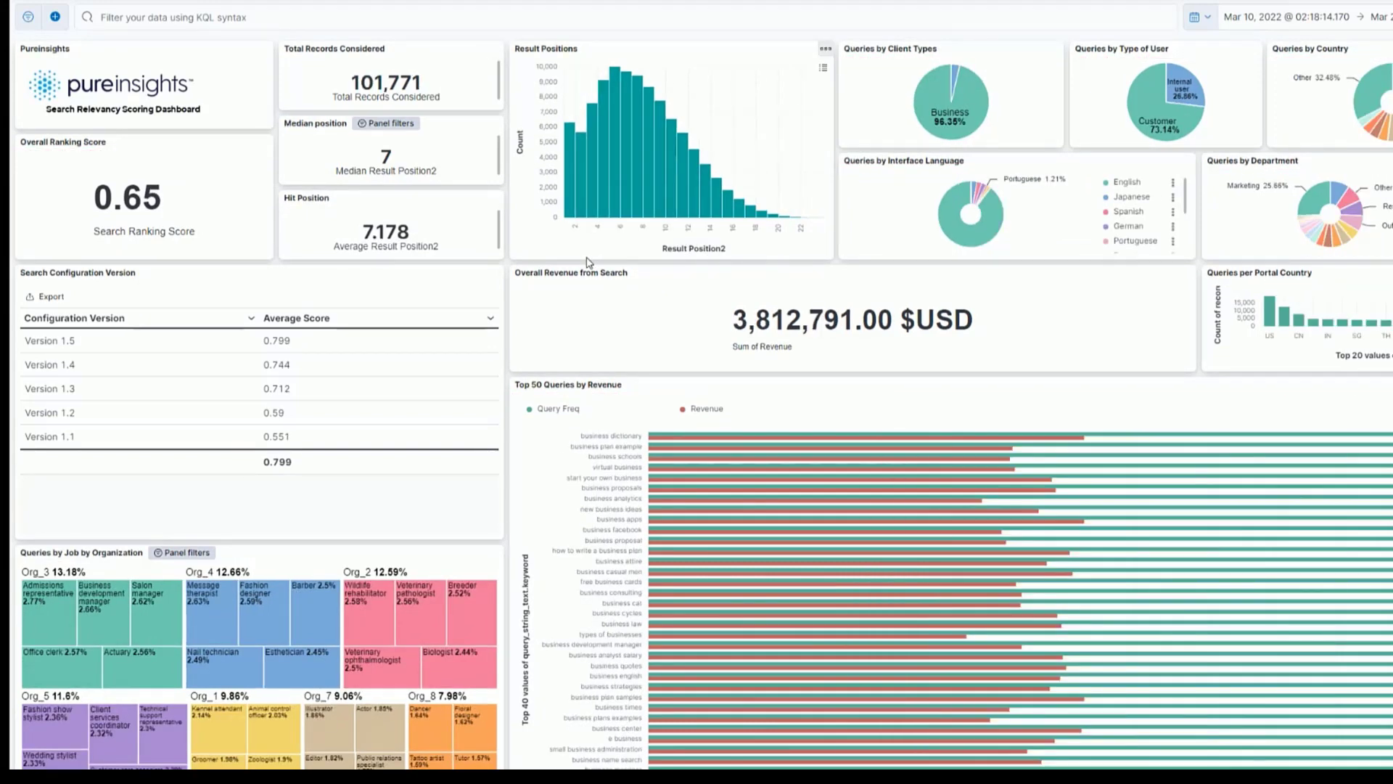
Filter the dashboard to the query "types of businesses" from the revenue chart, review the panels and clear that filter
{"action": "scroll", "coordinate": [587, 262], "scroll_direction": "down", "scroll_amount": 2}
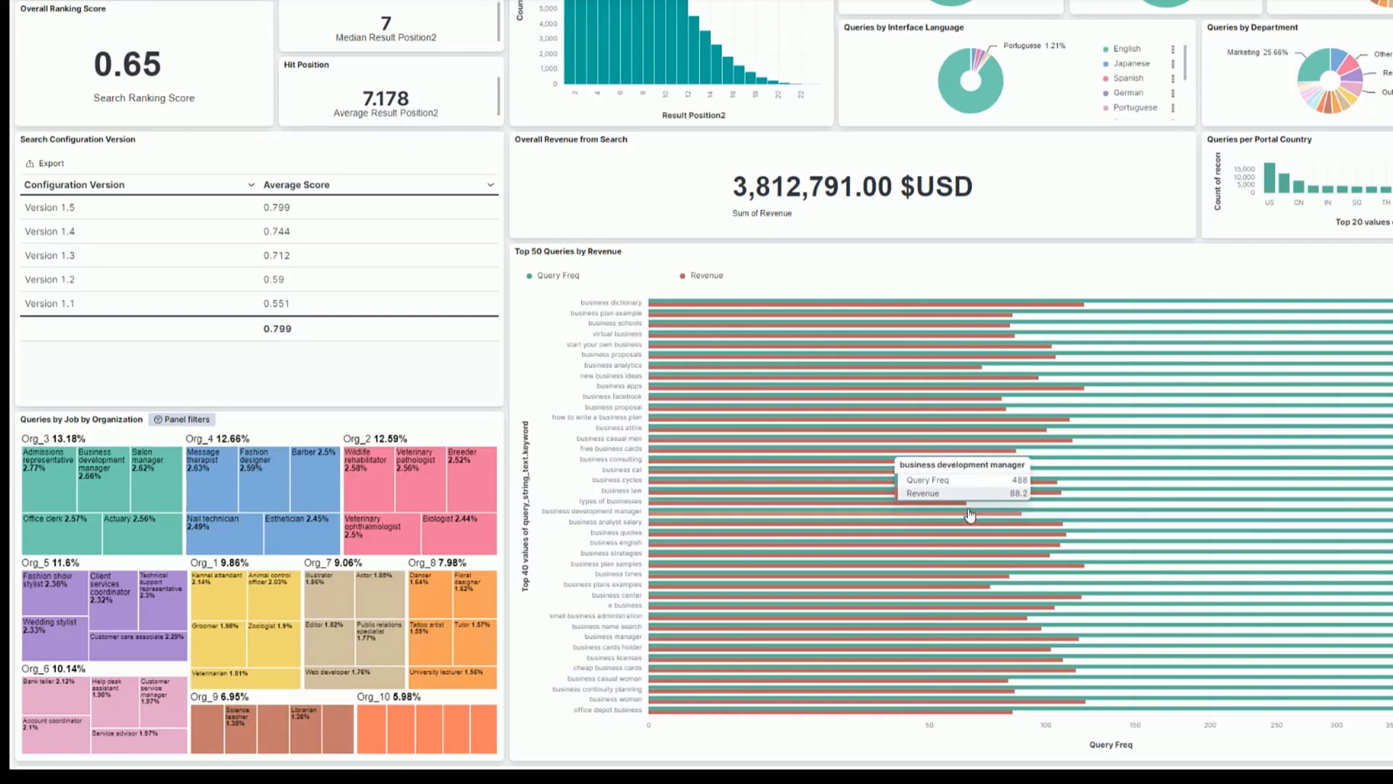
{"action": "left_click", "coordinate": [659, 505]}
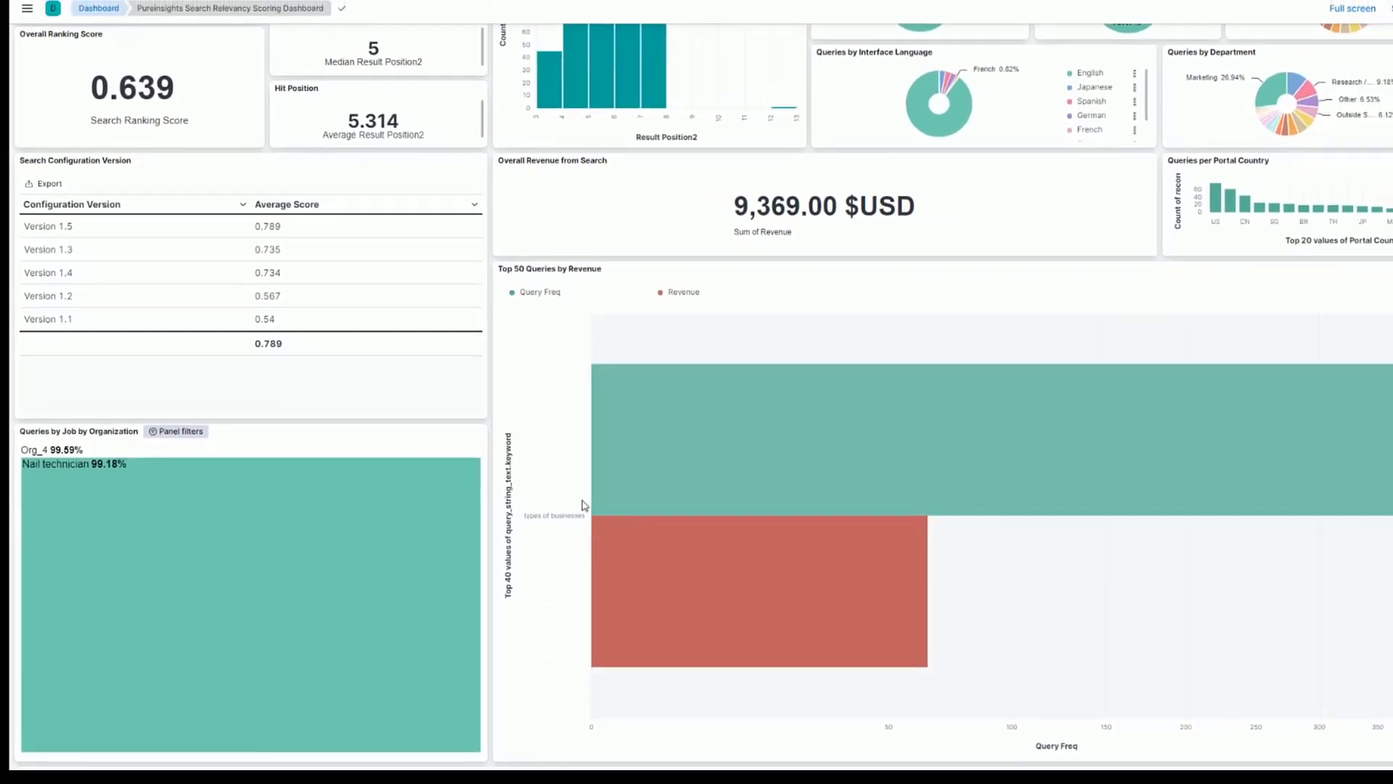
{"action": "scroll", "coordinate": [585, 505], "scroll_direction": "up", "scroll_amount": 3}
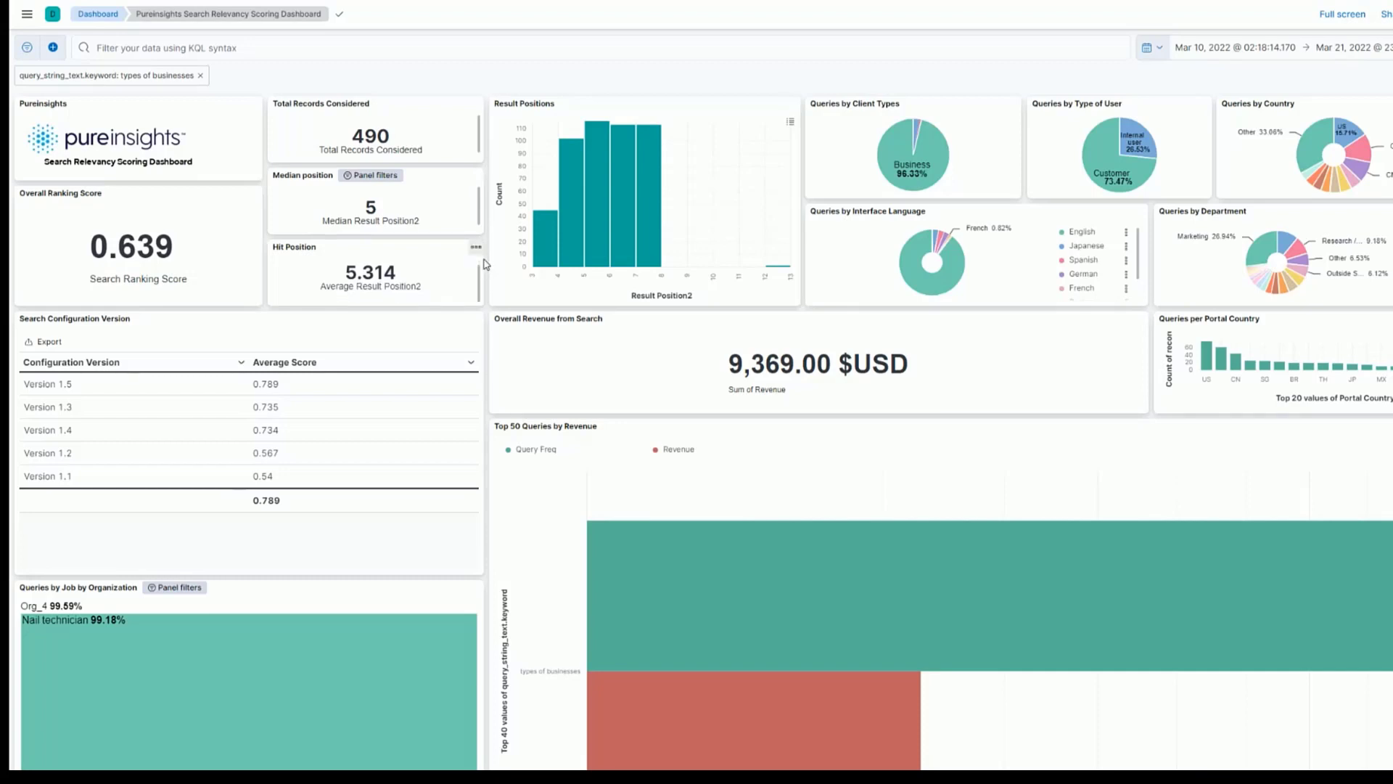
{"action": "left_click", "coordinate": [200, 75]}
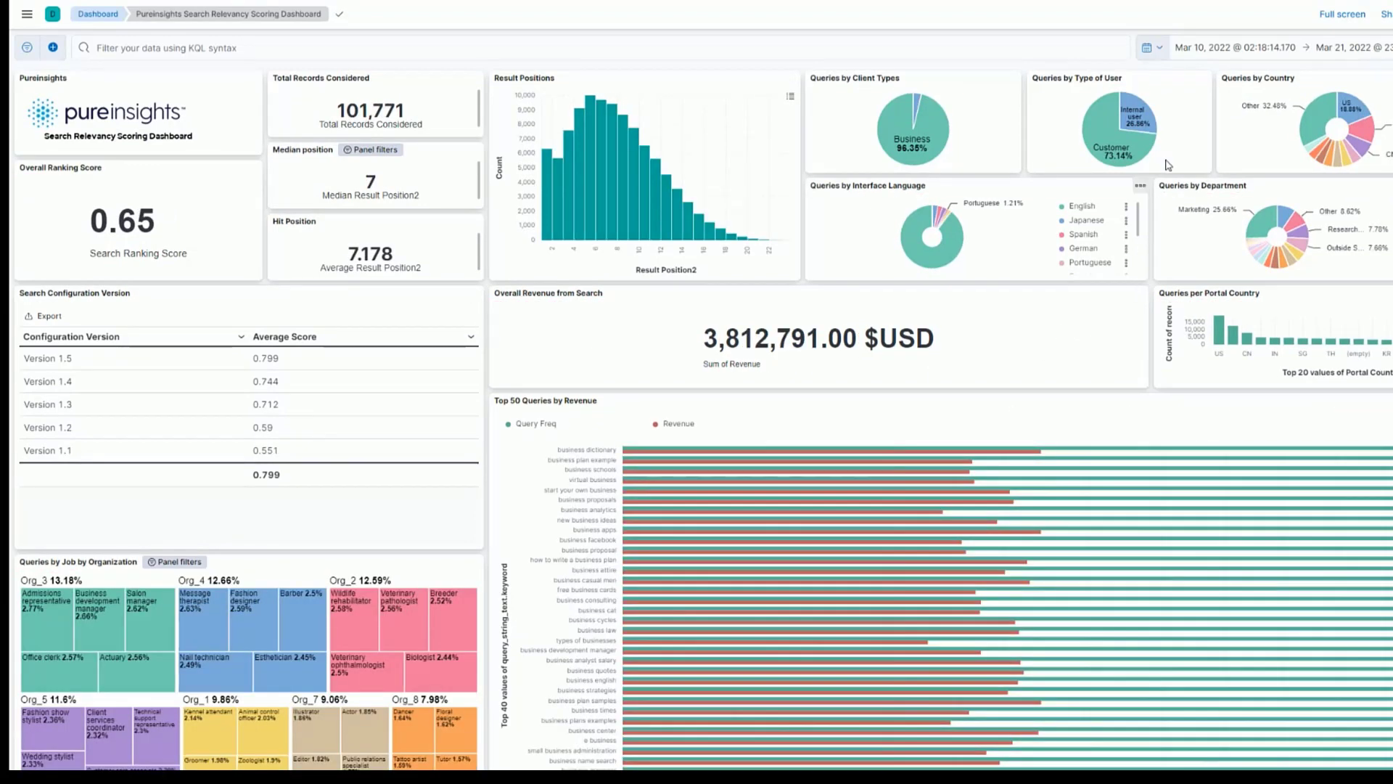
Filter the dashboard to organization Org_4 and job title Barber from the treemap, and review the filtered panels
{"action": "mouse_move", "coordinate": [1261, 258]}
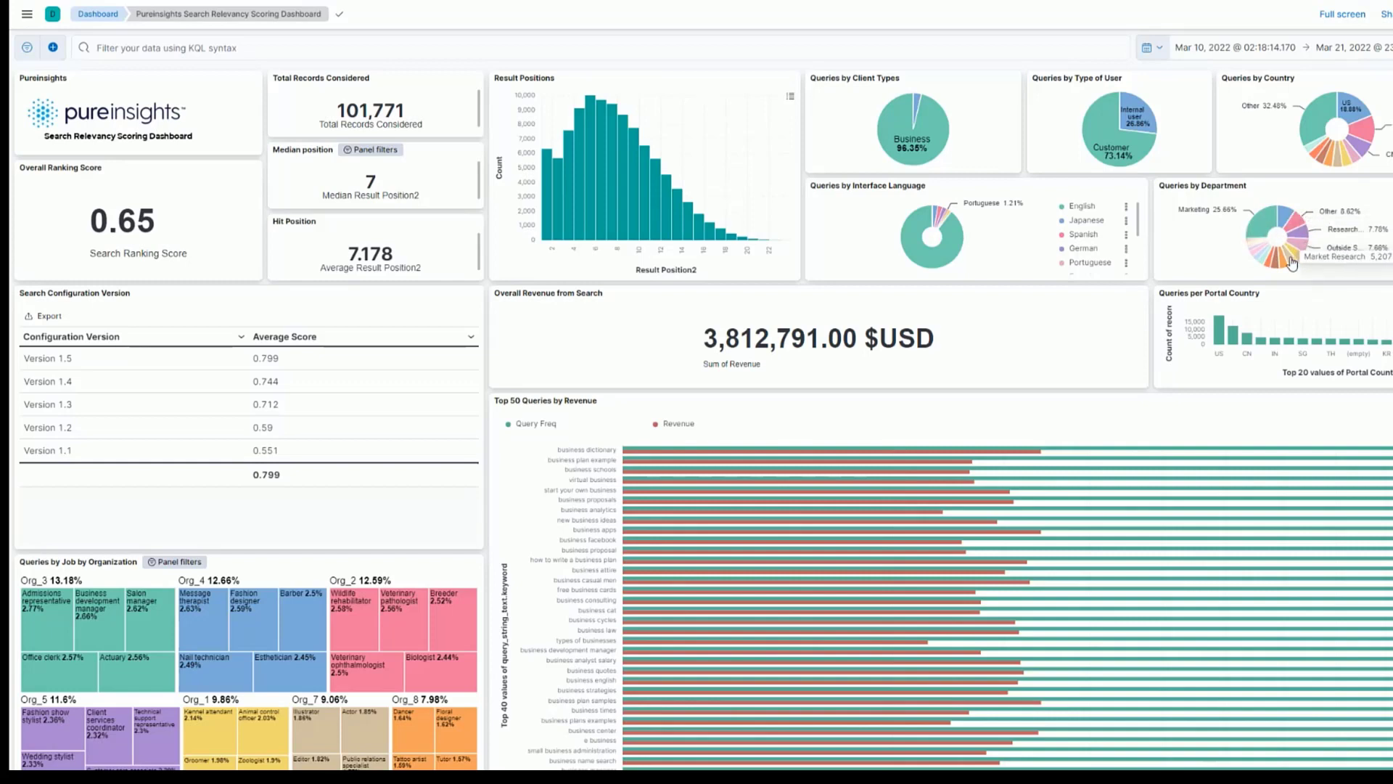
{"action": "scroll", "coordinate": [435, 436], "scroll_direction": "down", "scroll_amount": 4}
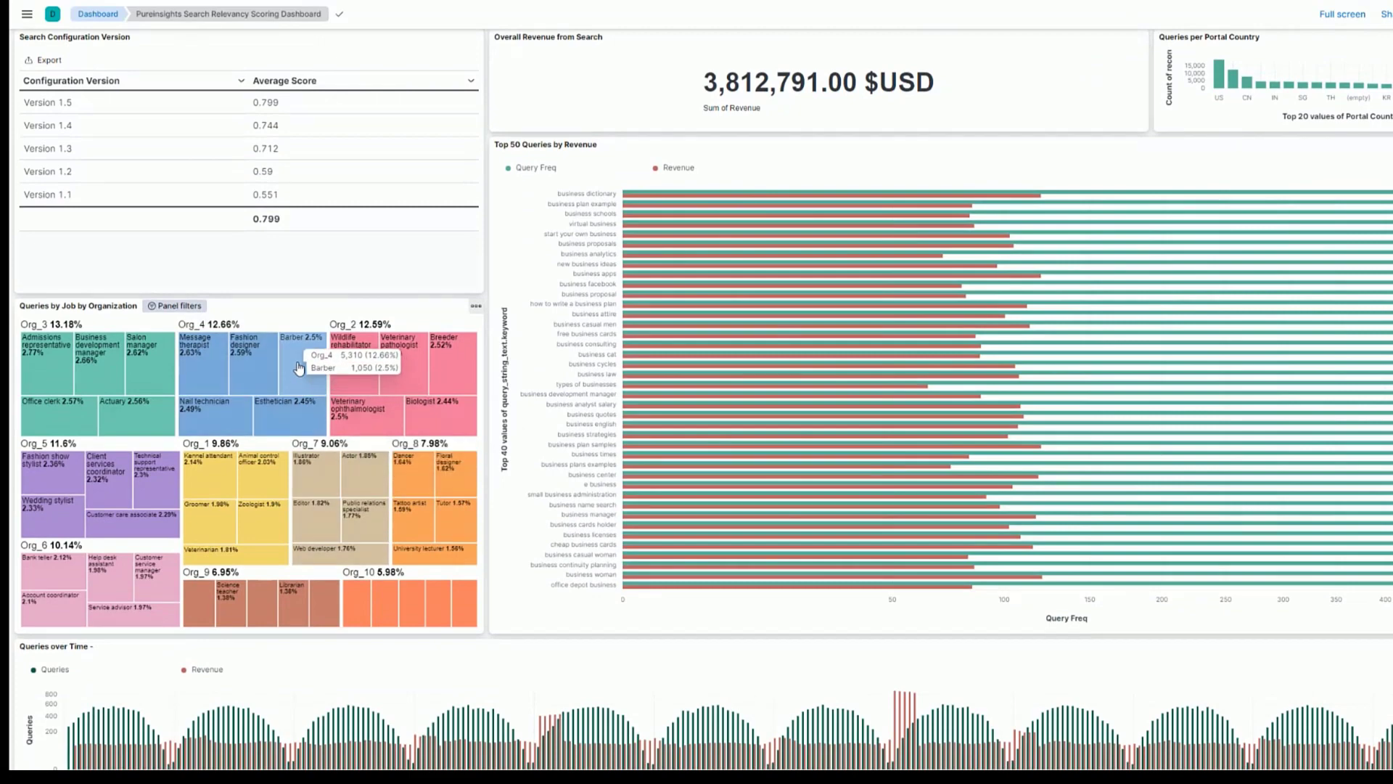
{"action": "left_click", "coordinate": [299, 368]}
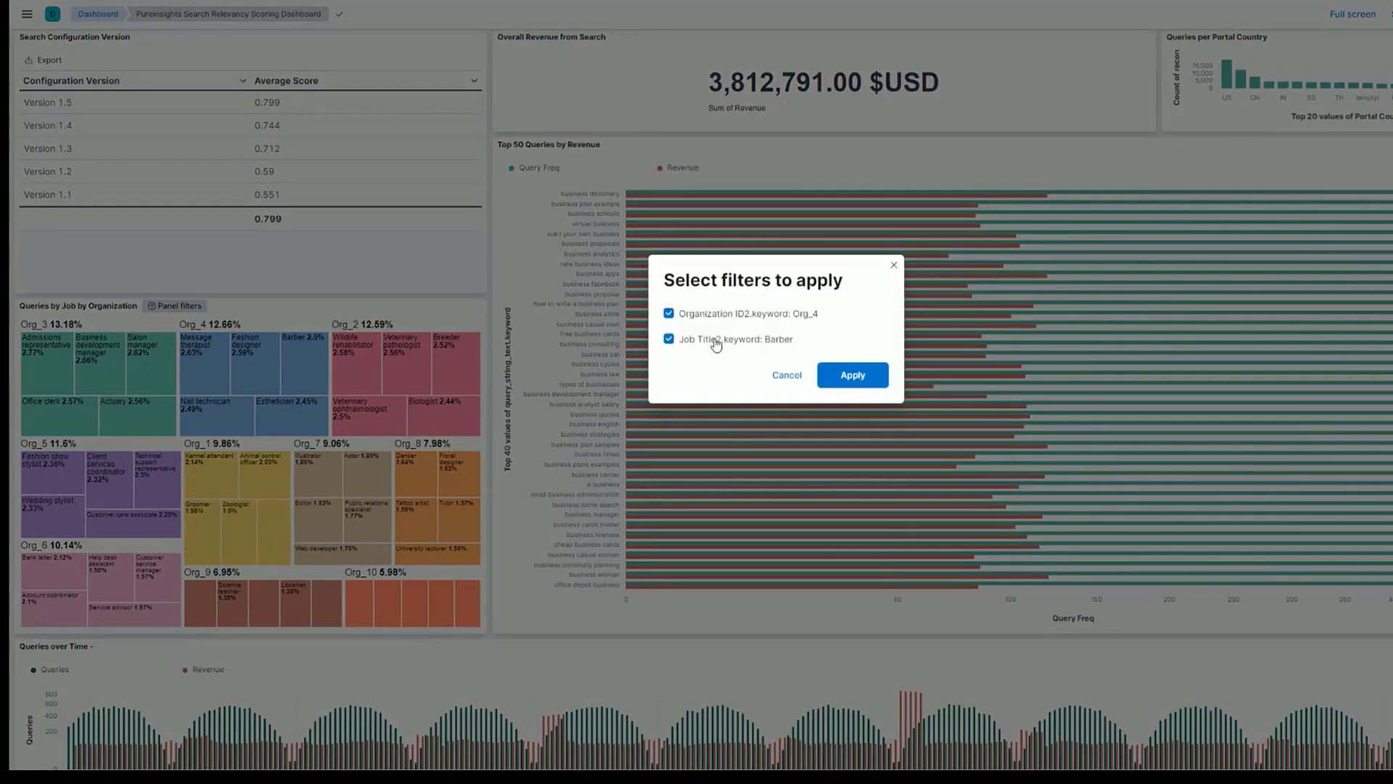
{"action": "left_click", "coordinate": [852, 378]}
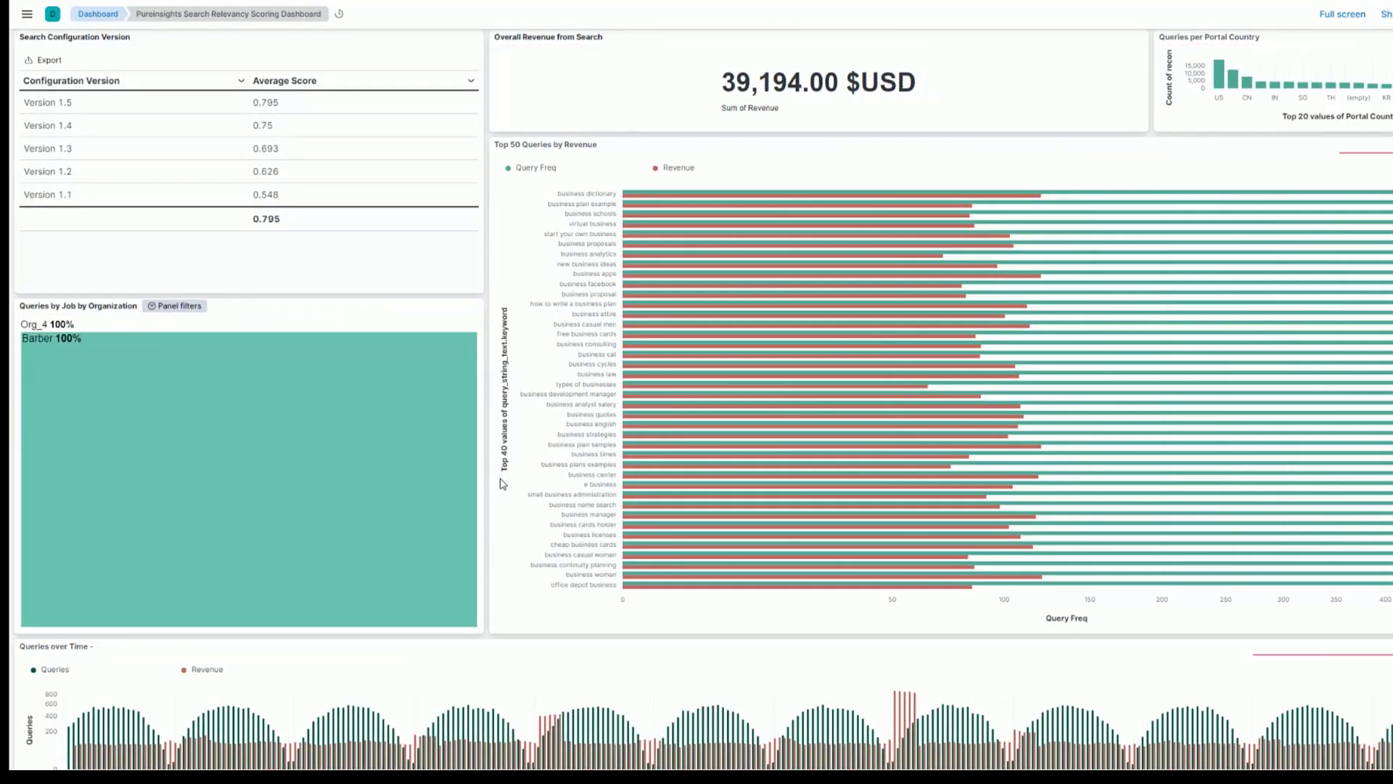
{"action": "scroll", "coordinate": [503, 484], "scroll_direction": "up", "scroll_amount": 4}
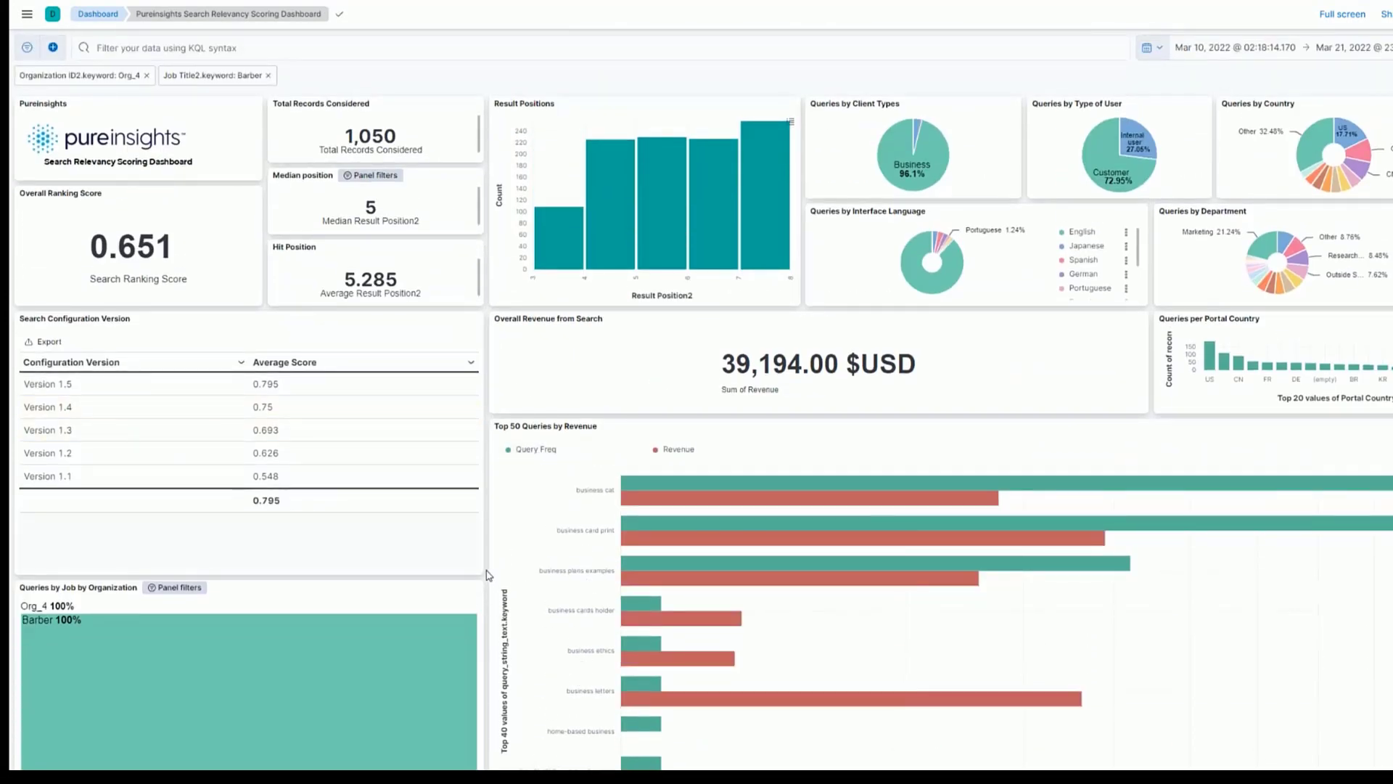
{"action": "scroll", "coordinate": [486, 575], "scroll_direction": "down", "scroll_amount": 3}
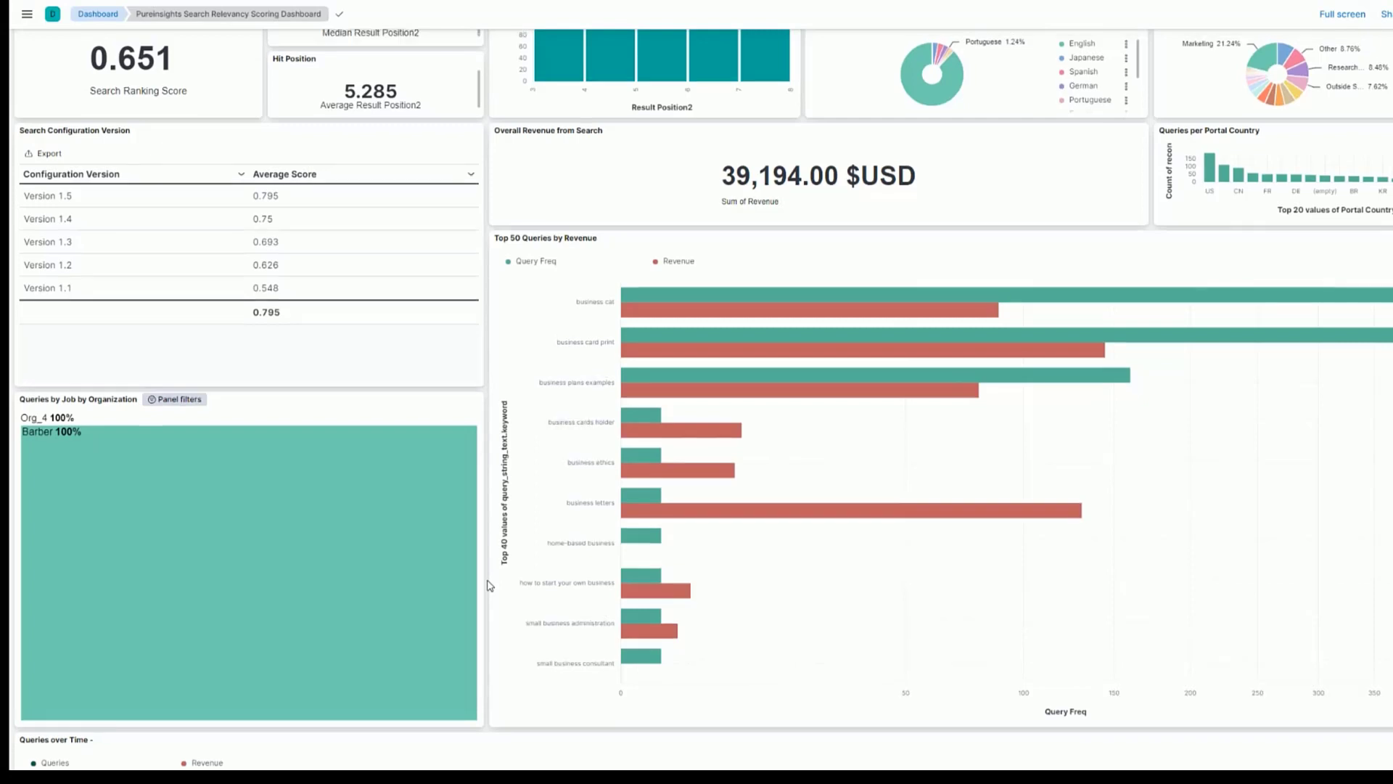
{"action": "scroll", "coordinate": [488, 585], "scroll_direction": "up", "scroll_amount": 1}
{"action": "scroll", "coordinate": [487, 584], "scroll_direction": "up", "scroll_amount": 2}
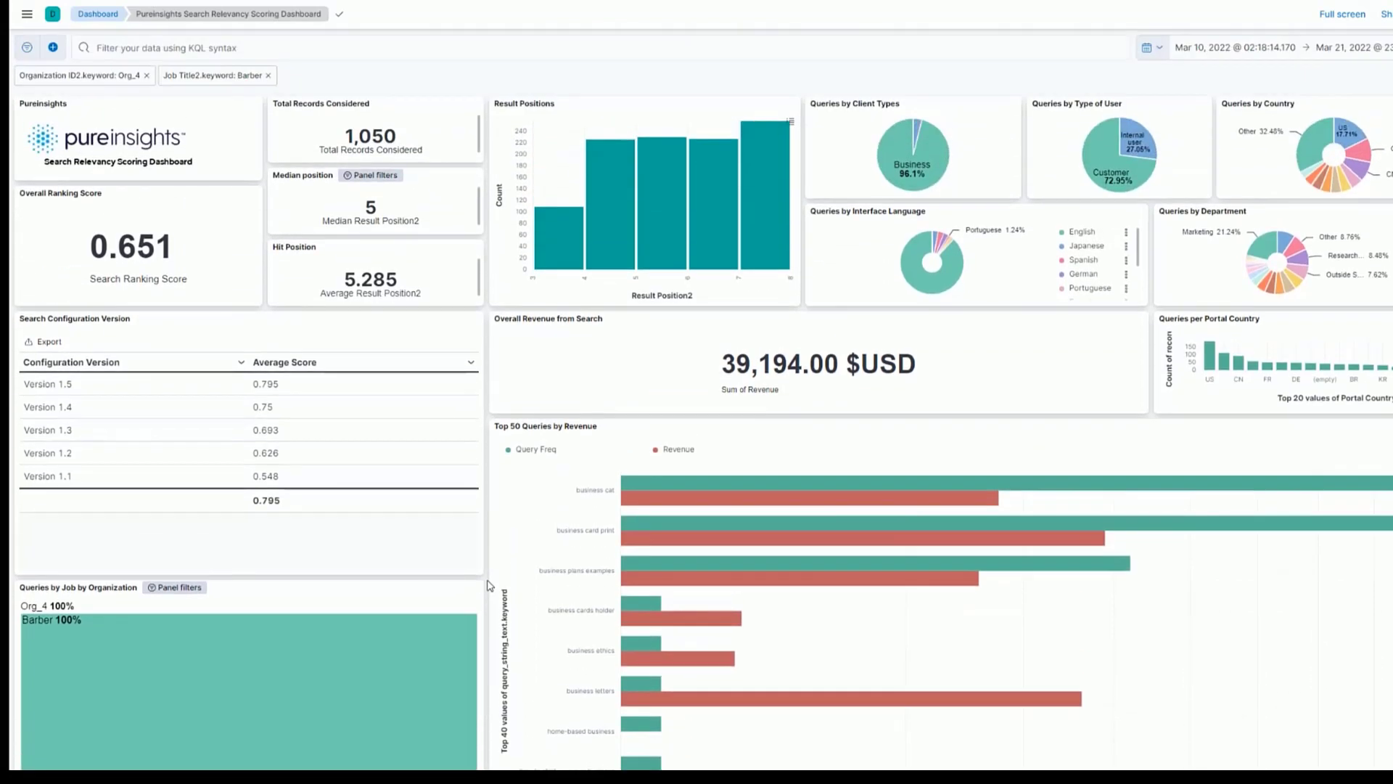